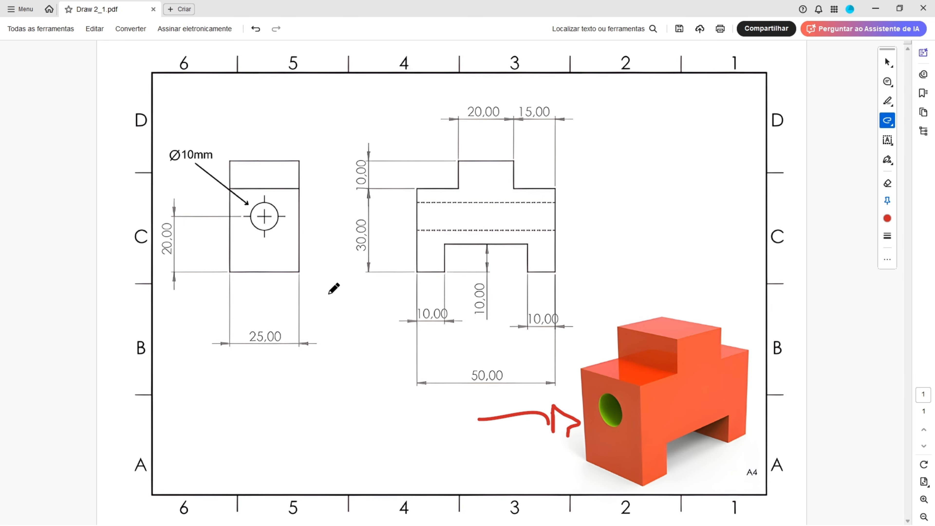
Step: Draw a red arrow towards the front view, mark its lower-left corner and trace the stepped bottom contour freehand
{"action": "mouse_move", "coordinate": [338, 317]}
{"action": "left_mouse_down"}
{"action": "mouse_move", "coordinate": [364, 283]}
{"action": "mouse_move", "coordinate": [372, 298]}
{"action": "left_mouse_up"}
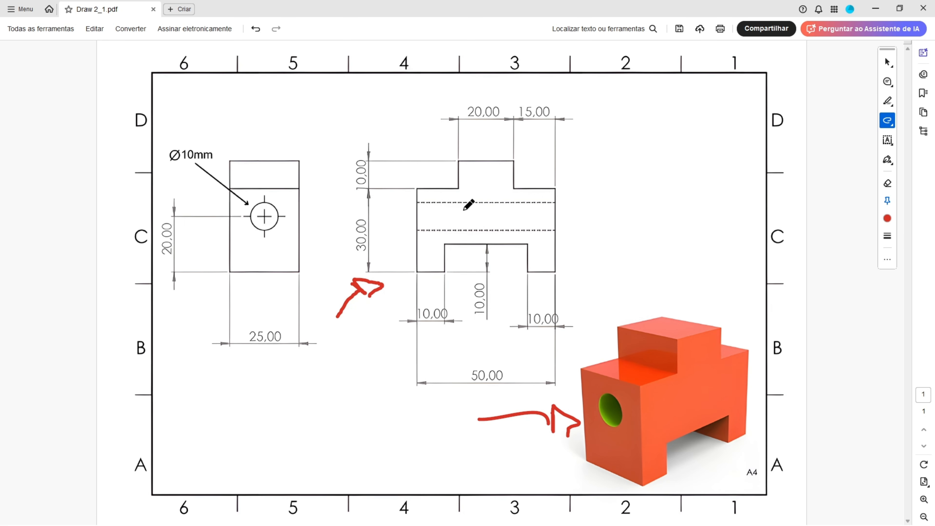
{"action": "scroll", "coordinate": [469, 204], "scroll_direction": "up", "scroll_amount": 2, "text": "ctrl"}
{"action": "scroll", "coordinate": [531, 232], "scroll_direction": "up", "scroll_amount": 1}
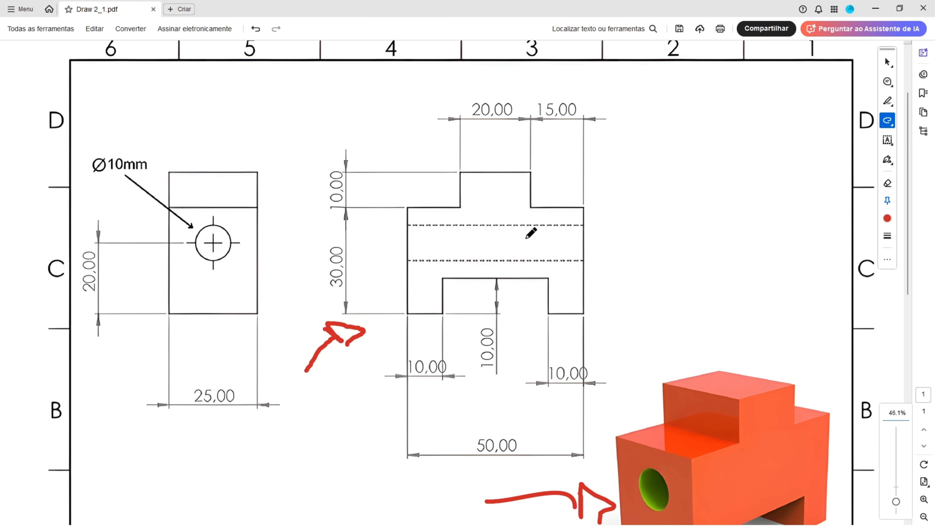
{"action": "left_click", "coordinate": [407, 315]}
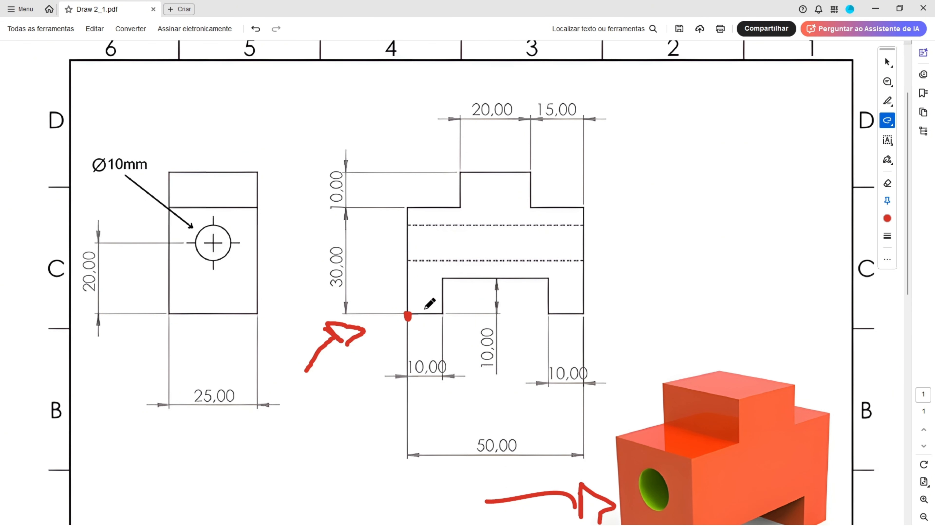
{"action": "mouse_move", "coordinate": [408, 315]}
{"action": "left_mouse_down"}
{"action": "mouse_move", "coordinate": [441, 313]}
{"action": "mouse_move", "coordinate": [439, 280]}
{"action": "mouse_move", "coordinate": [534, 278]}
{"action": "mouse_move", "coordinate": [549, 278]}
{"action": "mouse_move", "coordinate": [548, 313]}
{"action": "mouse_move", "coordinate": [592, 315]}
{"action": "mouse_move", "coordinate": [569, 318]}
{"action": "mouse_move", "coordinate": [570, 326]}
{"action": "mouse_move", "coordinate": [417, 319]}
{"action": "mouse_move", "coordinate": [431, 325]}
{"action": "left_mouse_up"}
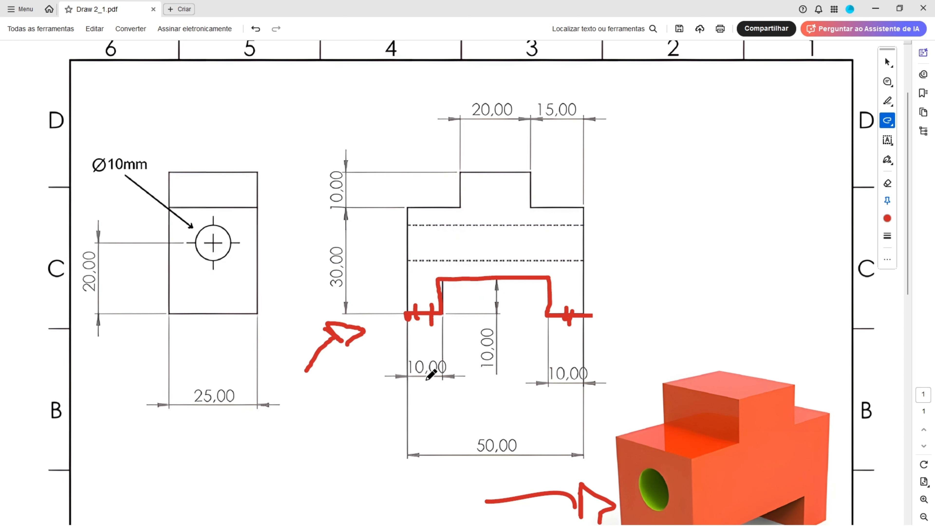
Step: Mark the two 10,00 foot widths, tick the notch's vertical edges and box its 10,00 height on the drawing
{"action": "left_click_drag", "start_coordinate": [416, 366], "coordinate": [443, 365]}
{"action": "left_click_drag", "start_coordinate": [548, 375], "coordinate": [575, 374]}
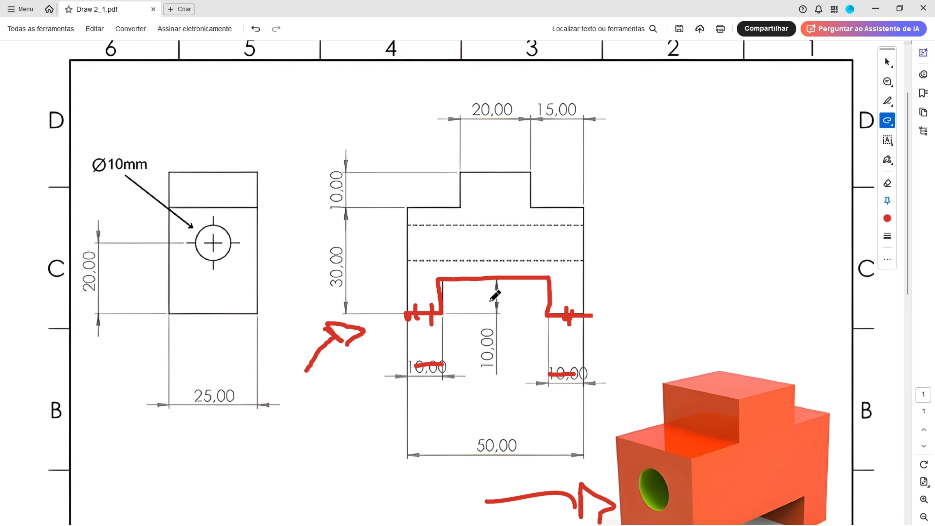
{"action": "left_click_drag", "start_coordinate": [433, 293], "coordinate": [444, 294]}
{"action": "left_click_drag", "start_coordinate": [538, 293], "coordinate": [559, 293]}
{"action": "mouse_move", "coordinate": [480, 323]}
{"action": "left_mouse_down"}
{"action": "mouse_move", "coordinate": [475, 358]}
{"action": "mouse_move", "coordinate": [498, 365]}
{"action": "mouse_move", "coordinate": [482, 324]}
{"action": "left_mouse_up"}
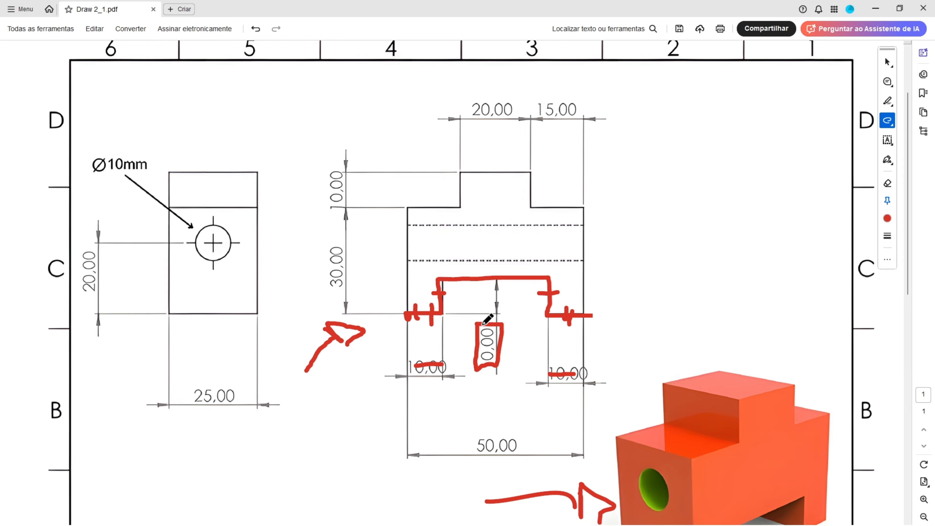
Step: Mark both bottom outer corners of the front view with dots and box the 50,00 overall width
{"action": "left_click", "coordinate": [588, 314]}
{"action": "left_click", "coordinate": [407, 314]}
{"action": "mouse_move", "coordinate": [474, 431]}
{"action": "left_mouse_down"}
{"action": "mouse_move", "coordinate": [520, 427]}
{"action": "mouse_move", "coordinate": [471, 459]}
{"action": "mouse_move", "coordinate": [470, 433]}
{"action": "left_mouse_up"}
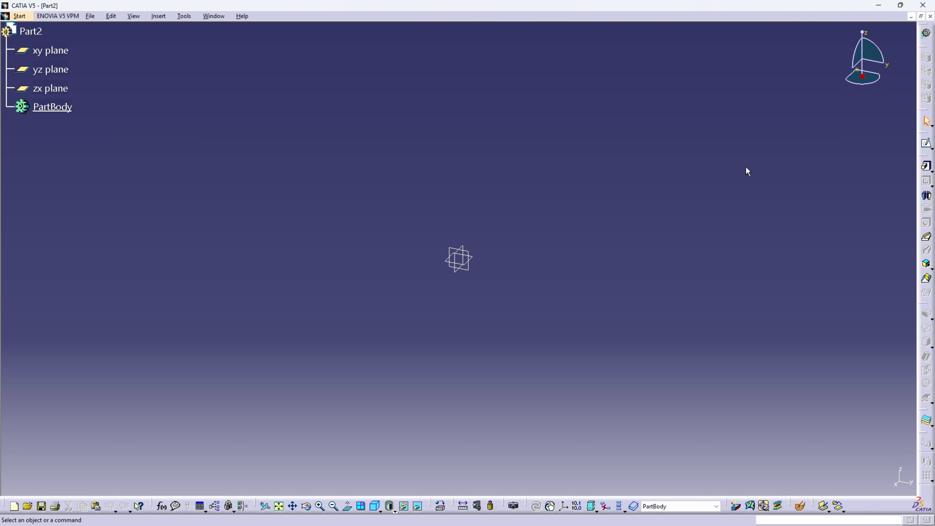
Step: In CATIA, start a zx-plane sketch and draw the bottom contour from the origin: feet about 10 mm wide, notch about 30 by 10 mm
{"action": "left_click", "coordinate": [926, 144]}
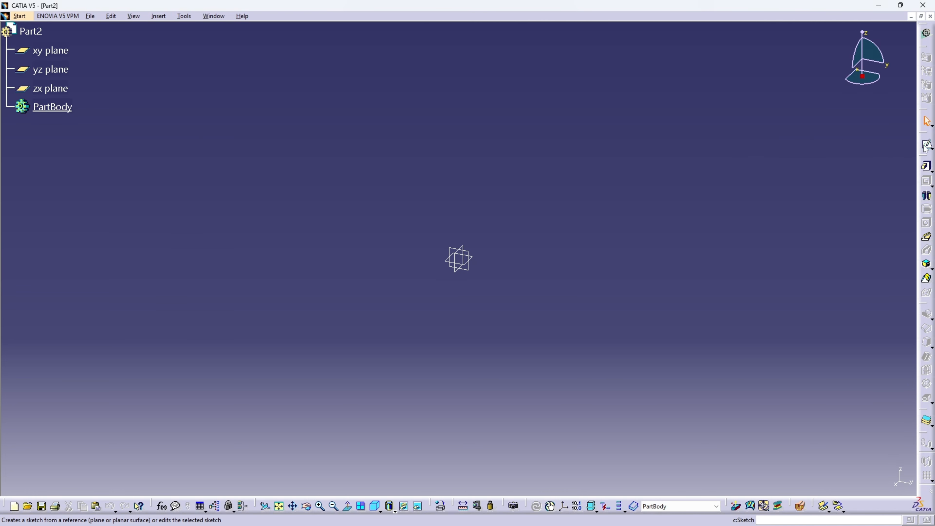
{"action": "left_click", "coordinate": [461, 258]}
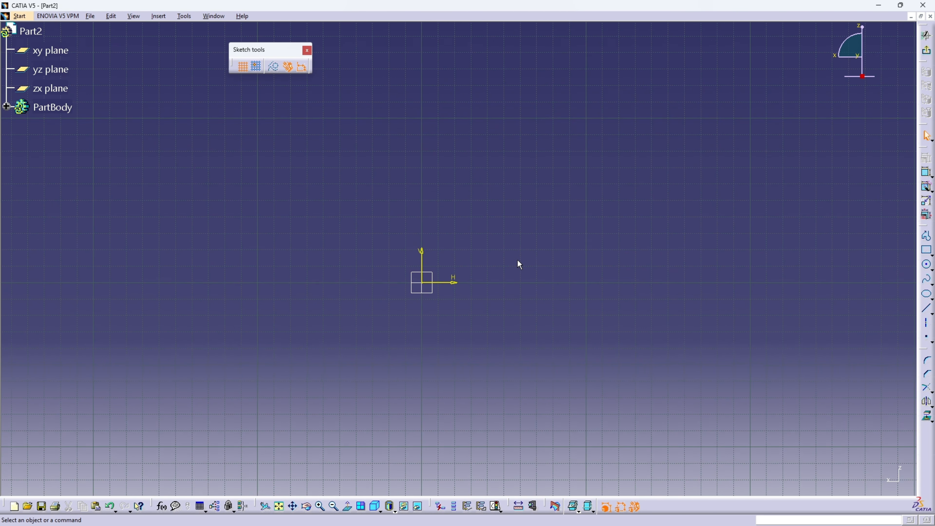
{"action": "left_click", "coordinate": [926, 237]}
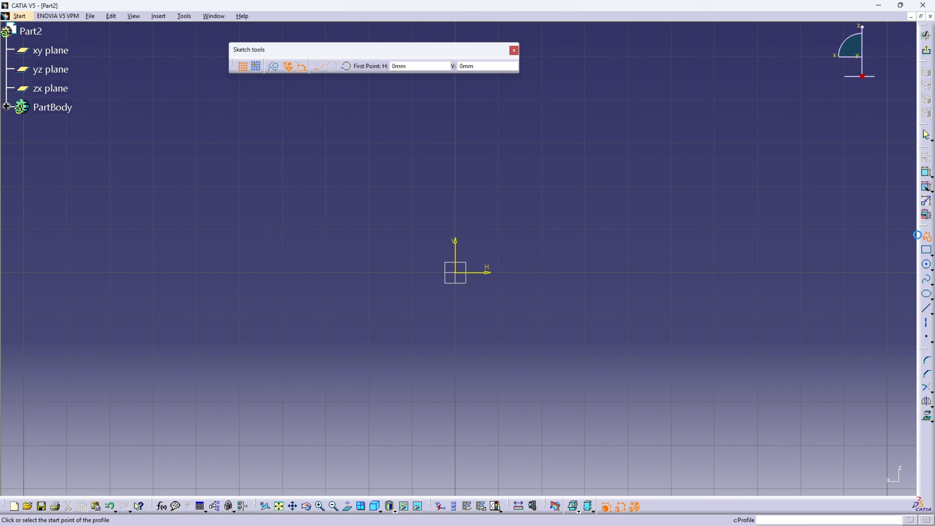
{"action": "left_click", "coordinate": [431, 274]}
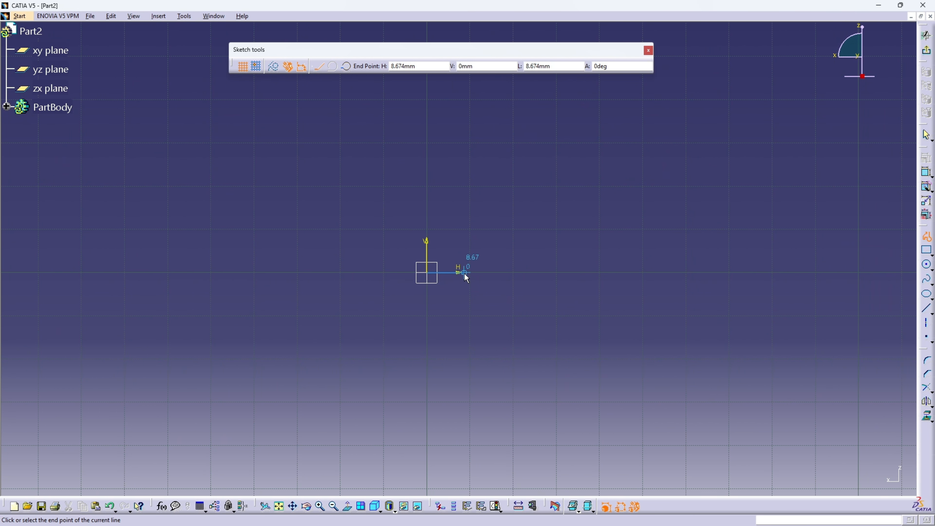
{"action": "left_click", "coordinate": [470, 273]}
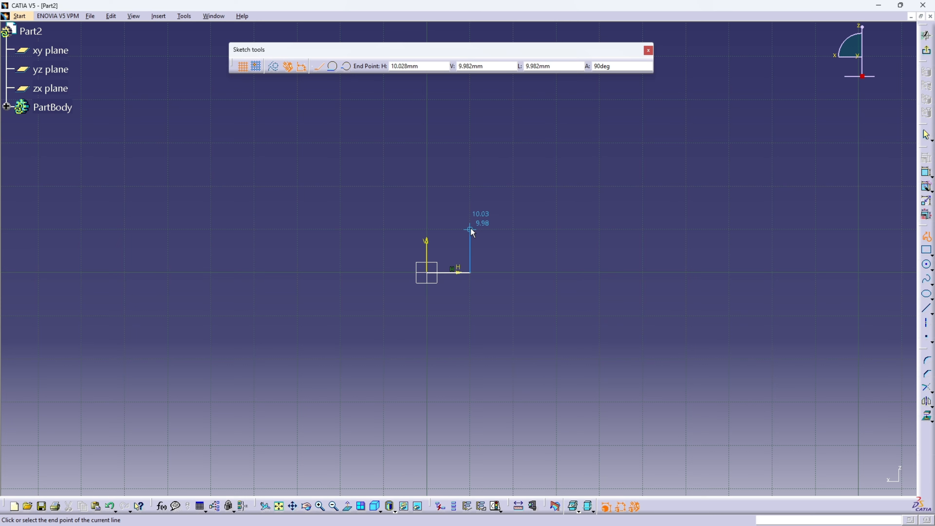
{"action": "left_click", "coordinate": [470, 229]}
{"action": "left_click", "coordinate": [600, 229]}
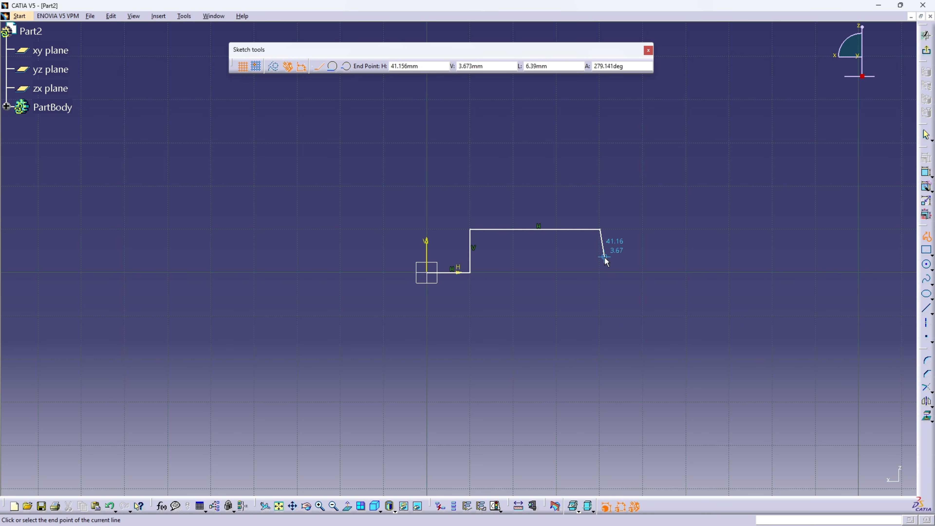
{"action": "left_click", "coordinate": [600, 272]}
{"action": "left_click", "coordinate": [644, 272]}
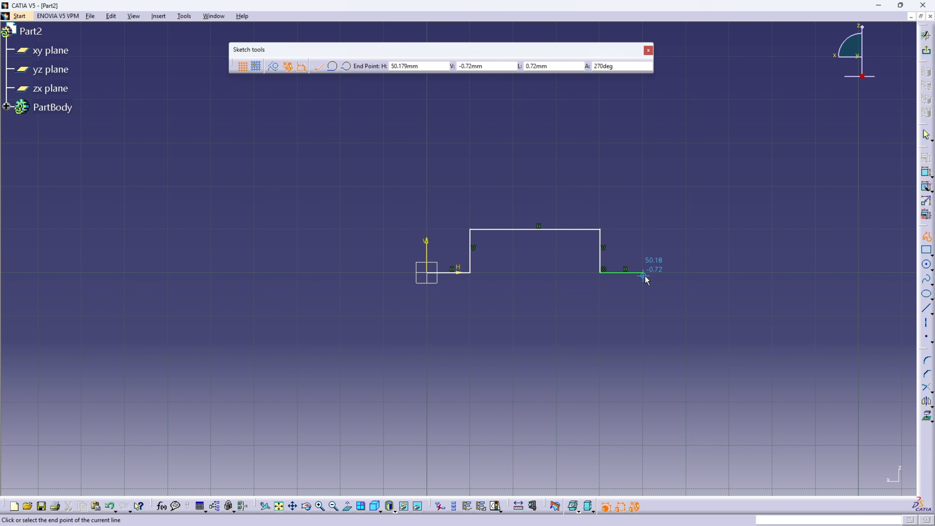
{"action": "key", "text": "Escape"}
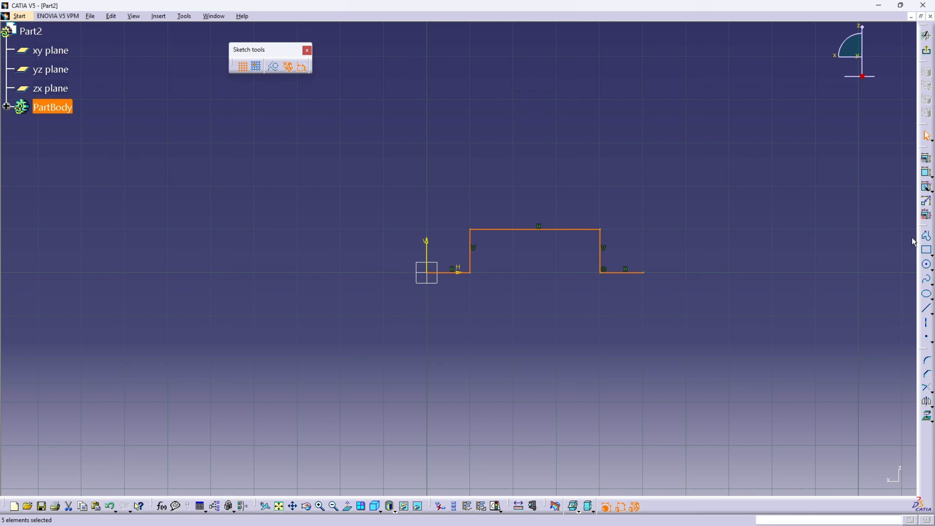
Step: Dimension the width of the foot starting at the origin and set it to 10 mm
{"action": "left_click", "coordinate": [928, 173]}
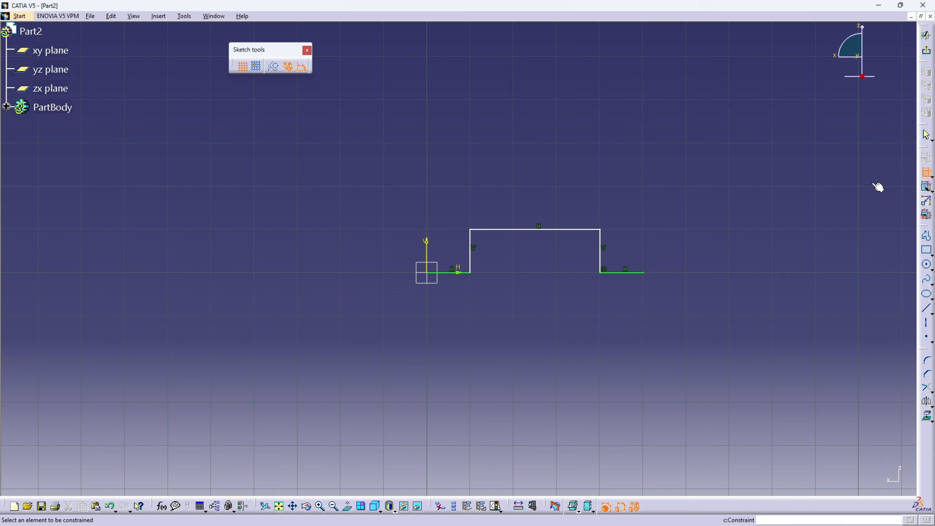
{"action": "left_click", "coordinate": [455, 272]}
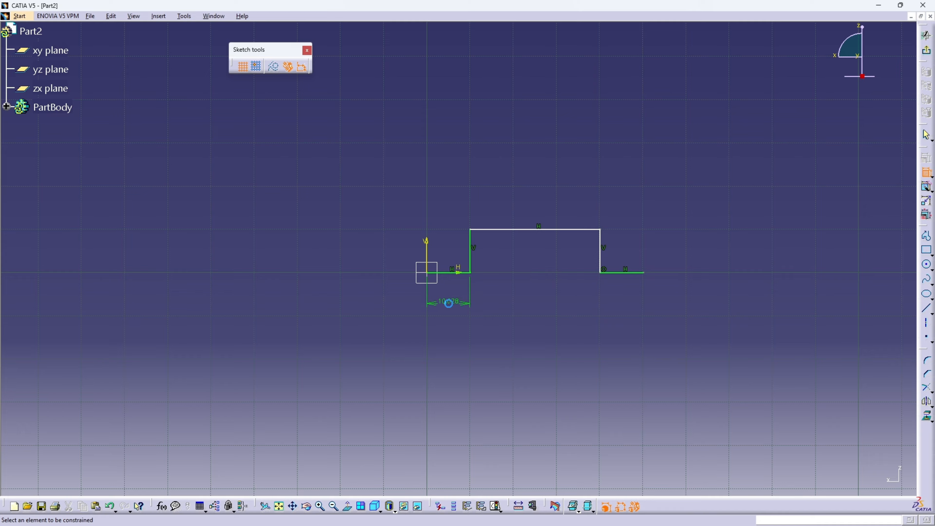
{"action": "left_click", "coordinate": [448, 303]}
{"action": "double_click", "coordinate": [451, 302]}
{"action": "type", "text": "1"}
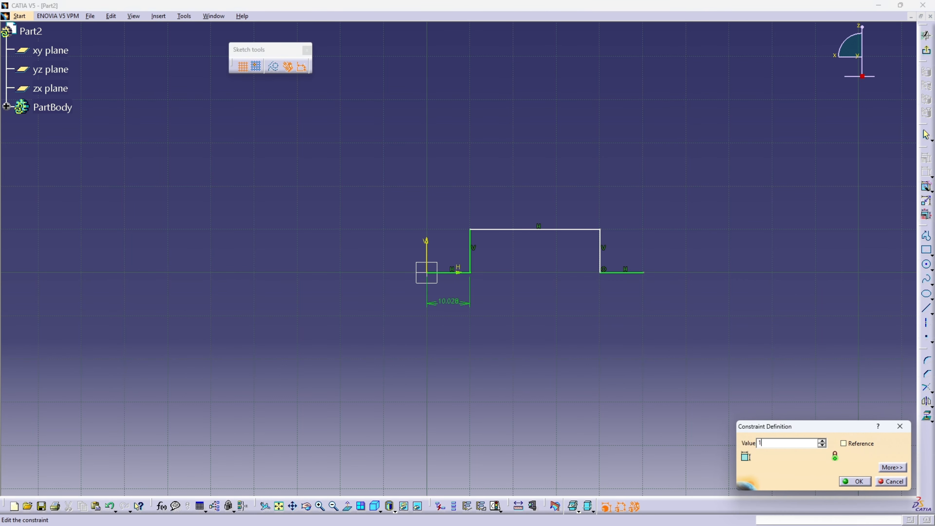
{"action": "type", "text": "0"}
{"action": "key", "text": "Return"}
Step: Dimension the width of the foot farthest from the origin and set it to 10 mm
{"action": "left_click", "coordinate": [626, 272]}
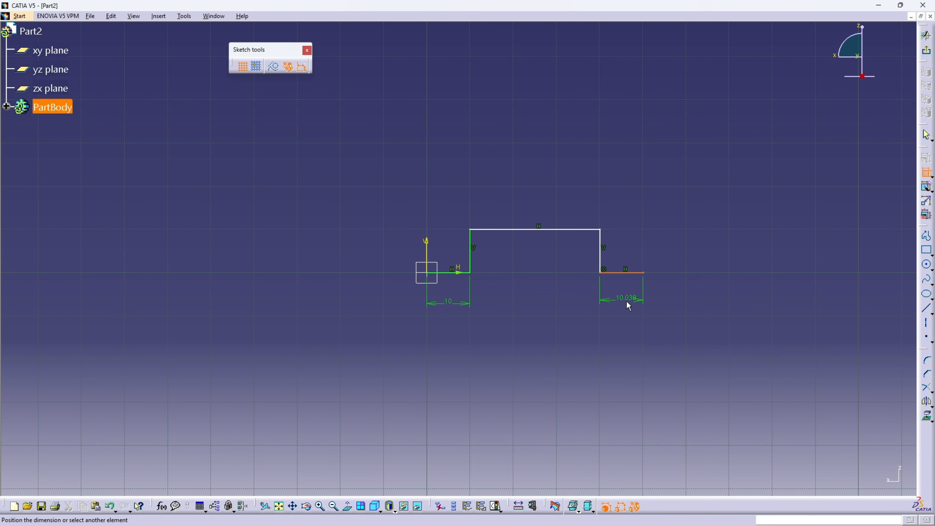
{"action": "left_click", "coordinate": [624, 308]}
{"action": "double_click", "coordinate": [623, 308]}
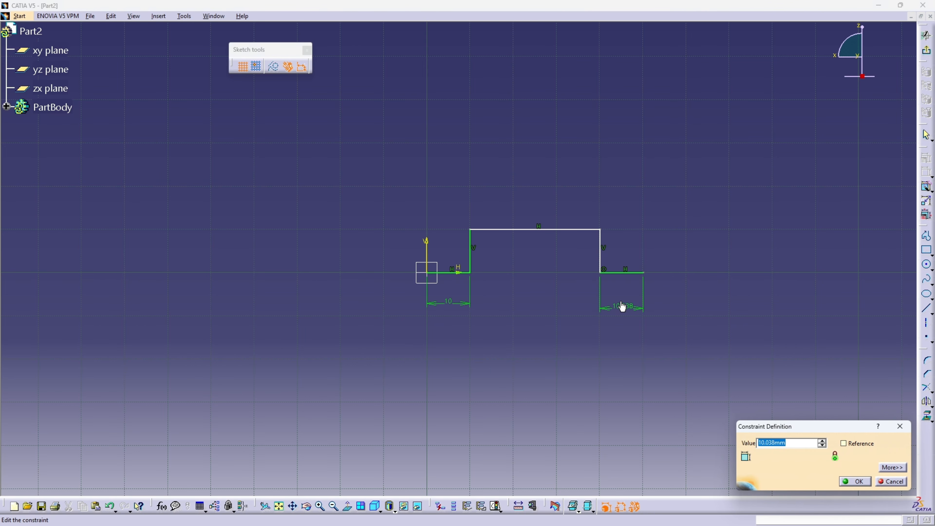
{"action": "type", "text": "10"}
{"action": "key", "text": "Return"}
Step: Dimension the height of the notch's right vertical edge and set it to 10 mm
{"action": "left_click", "coordinate": [601, 245]}
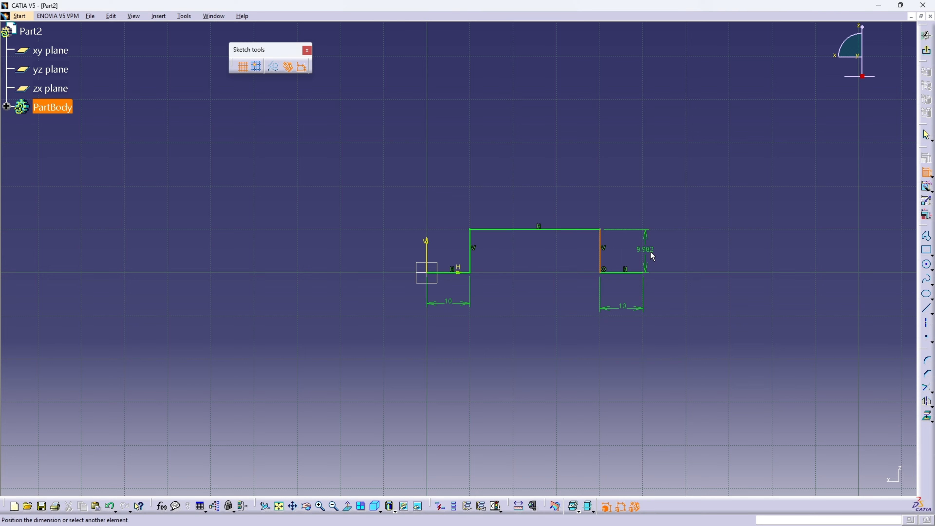
{"action": "left_click", "coordinate": [693, 251]}
{"action": "double_click", "coordinate": [693, 250]}
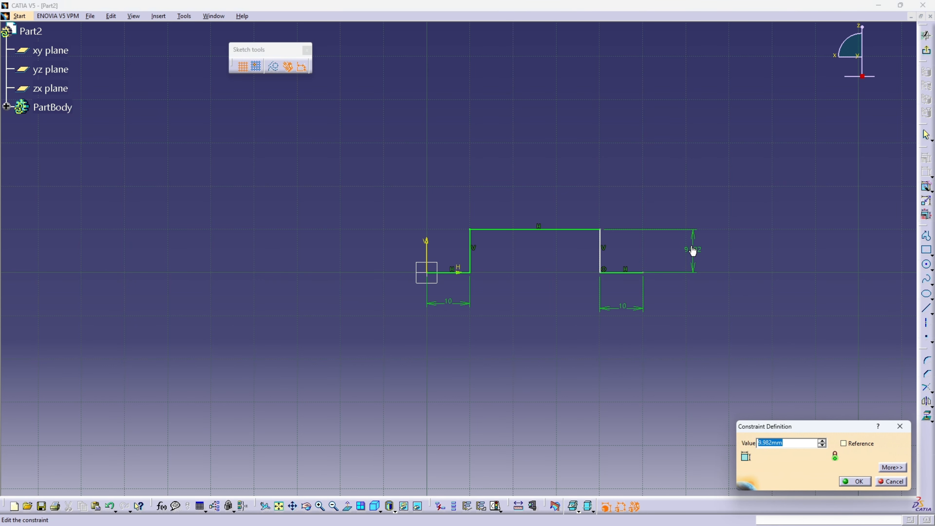
{"action": "type", "text": "10"}
{"action": "key", "text": "Return"}
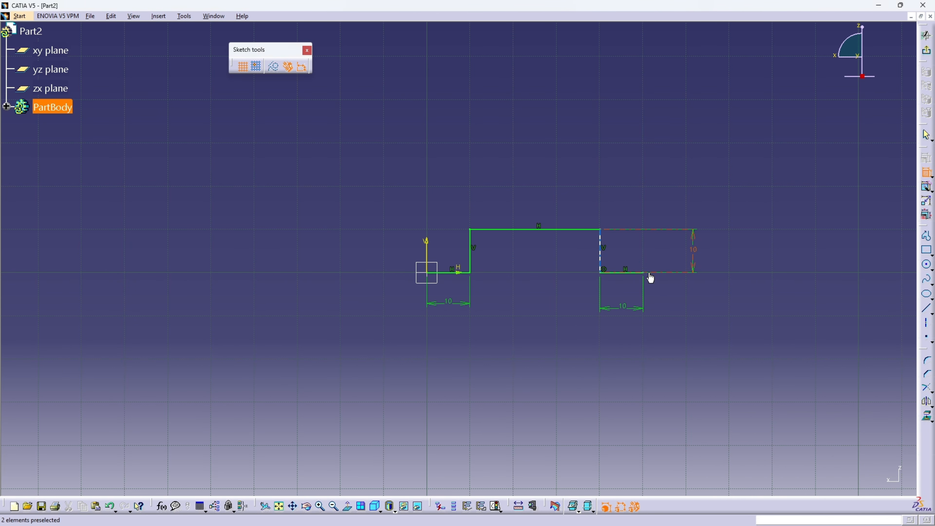
Step: Dimension the overall width from the origin to the contour's far endpoint and set it to 50 mm
{"action": "left_click", "coordinate": [645, 286]}
{"action": "left_click", "coordinate": [427, 273]}
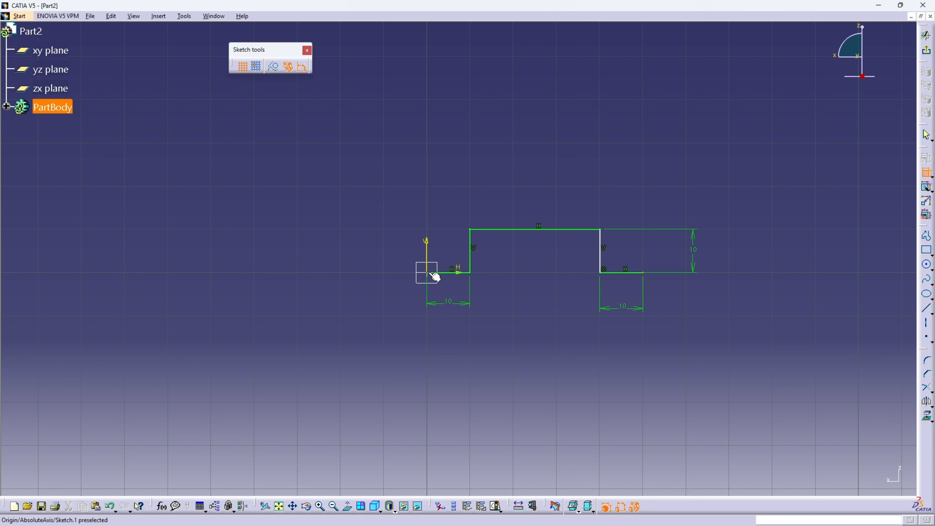
{"action": "left_click", "coordinate": [531, 353]}
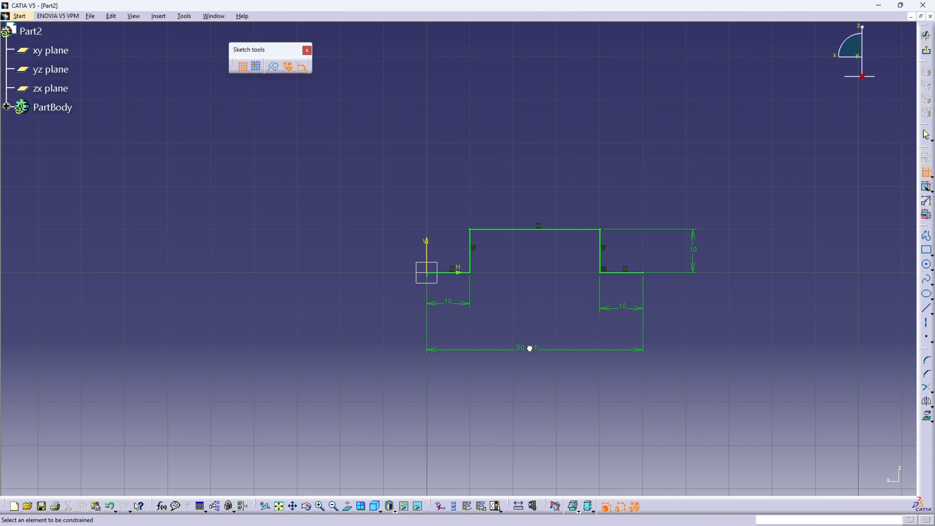
{"action": "double_click", "coordinate": [533, 353]}
{"action": "type", "text": "50mm"}
{"action": "key", "text": "Return"}
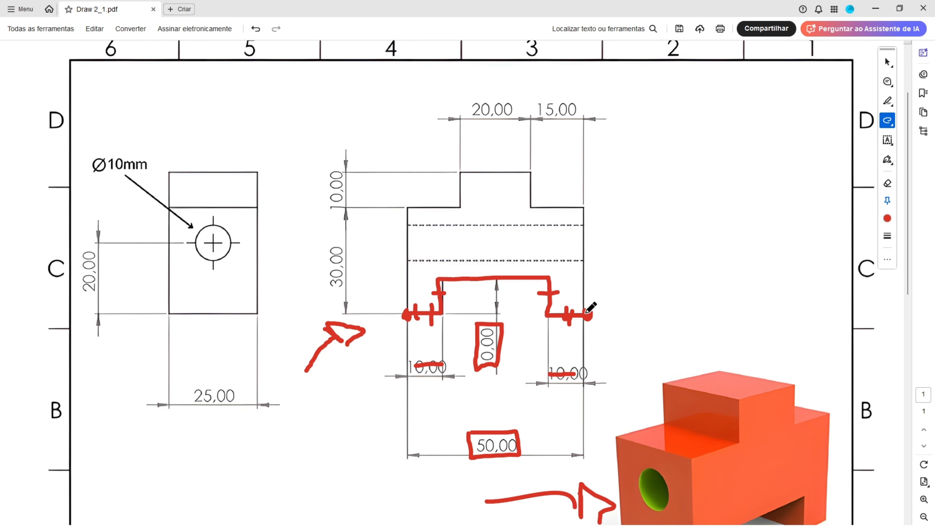
Step: Trace the upper outline on the PDF drawing, and close the CATIA profile with sides about 30 mm high and a boss about 16 by 10 mm
{"action": "mouse_move", "coordinate": [588, 311]}
{"action": "left_mouse_down"}
{"action": "mouse_move", "coordinate": [582, 209]}
{"action": "mouse_move", "coordinate": [537, 206]}
{"action": "mouse_move", "coordinate": [531, 183]}
{"action": "mouse_move", "coordinate": [486, 171]}
{"action": "mouse_move", "coordinate": [407, 231]}
{"action": "mouse_move", "coordinate": [407, 315]}
{"action": "left_mouse_up"}
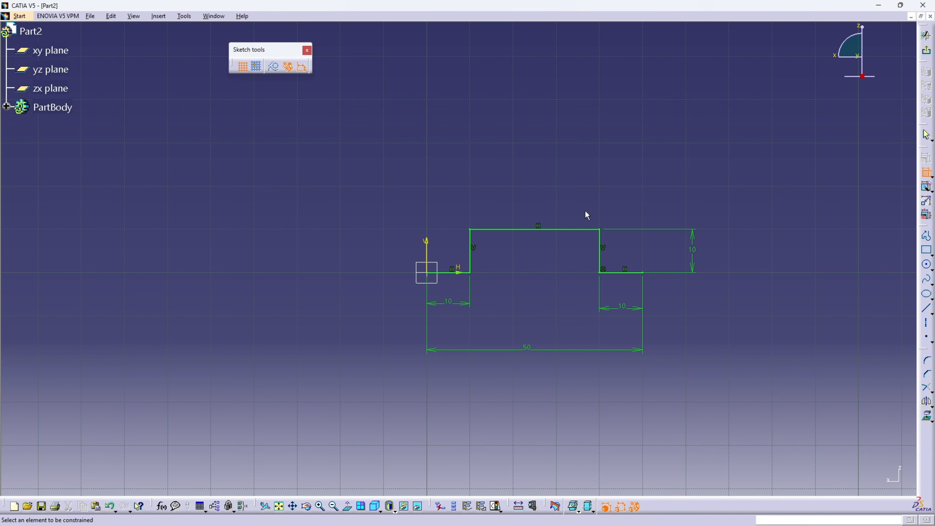
{"action": "left_click", "coordinate": [928, 238]}
{"action": "left_click", "coordinate": [643, 273]}
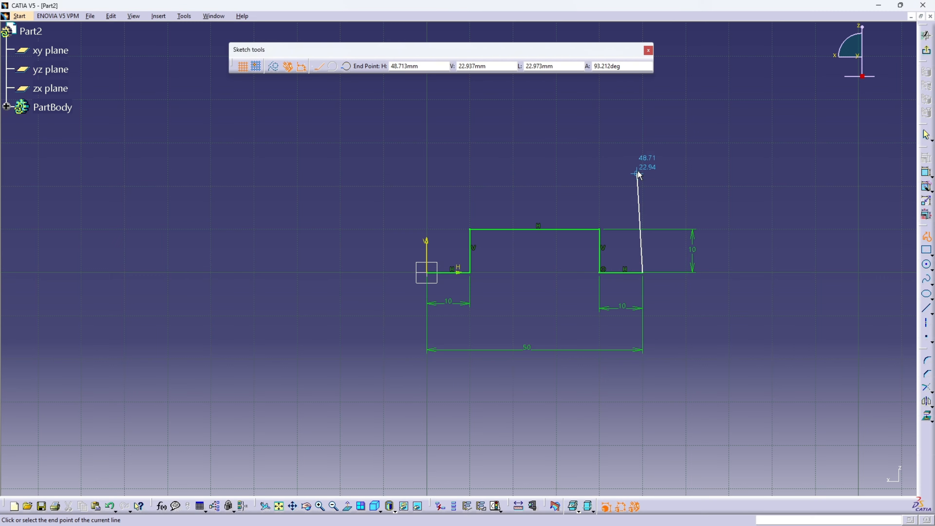
{"action": "left_click", "coordinate": [643, 142]}
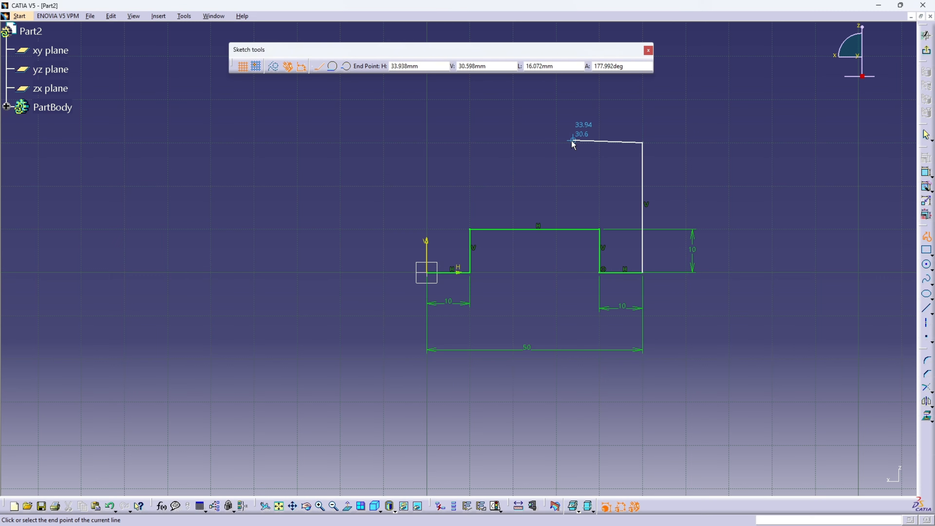
{"action": "left_click", "coordinate": [557, 143]}
{"action": "left_click", "coordinate": [557, 99]}
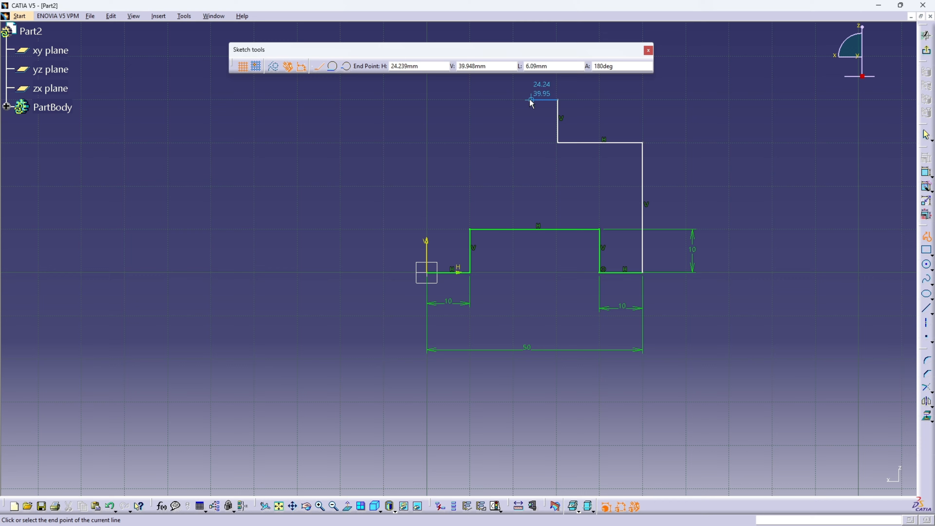
{"action": "left_click", "coordinate": [489, 99]}
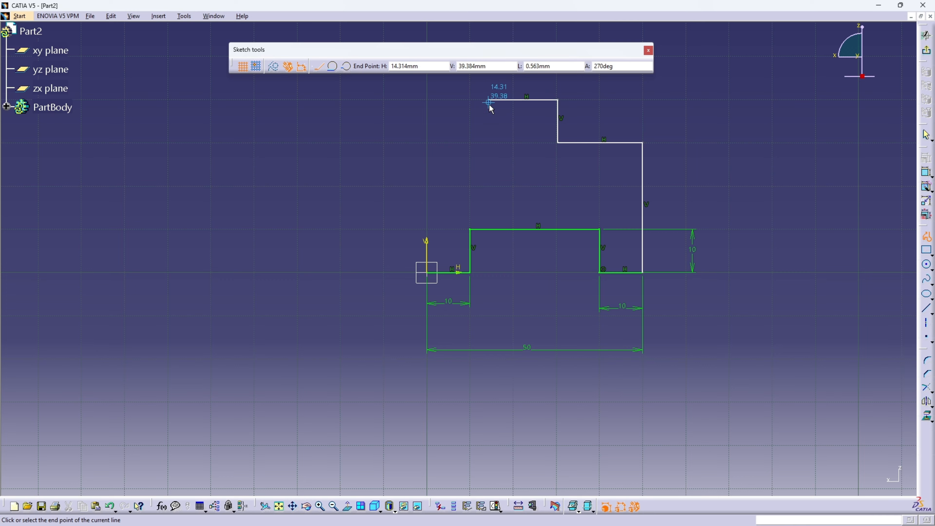
{"action": "left_click", "coordinate": [489, 142]}
{"action": "left_click", "coordinate": [427, 143]}
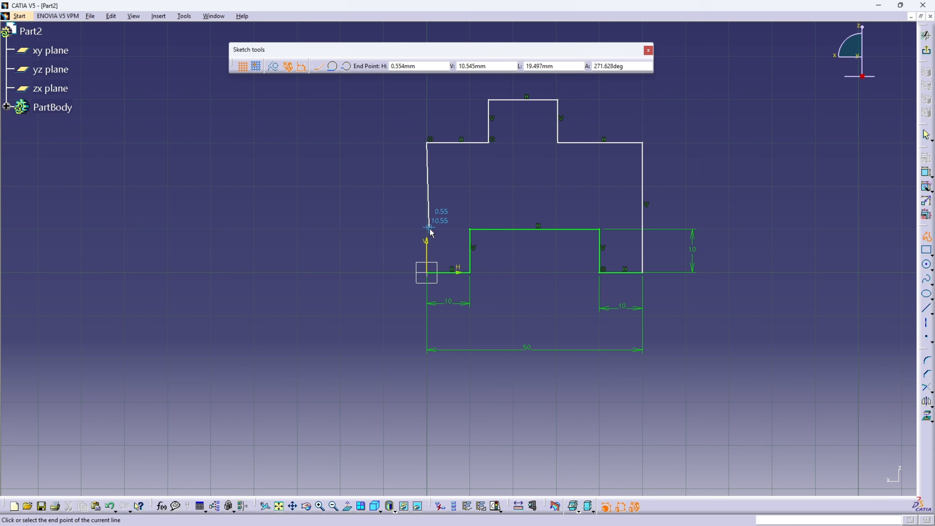
{"action": "left_click", "coordinate": [427, 273]}
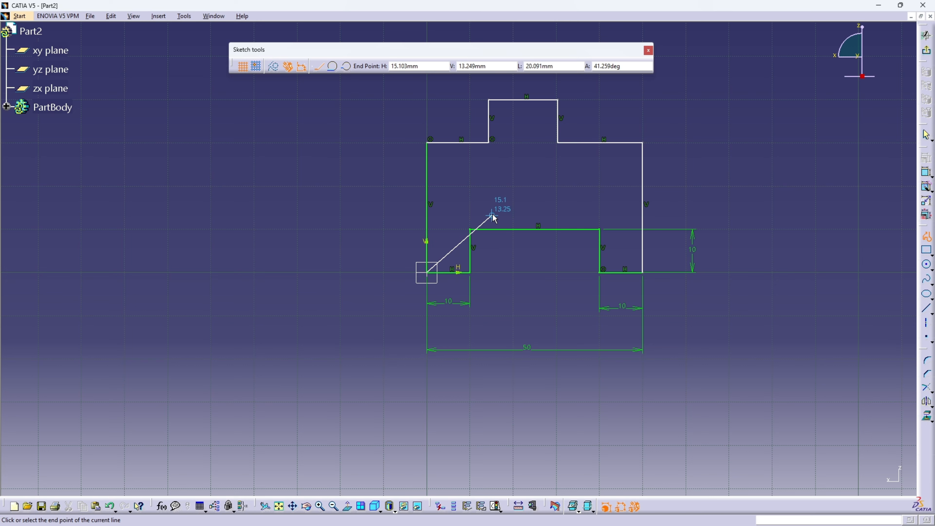
{"action": "key", "text": "Escape"}
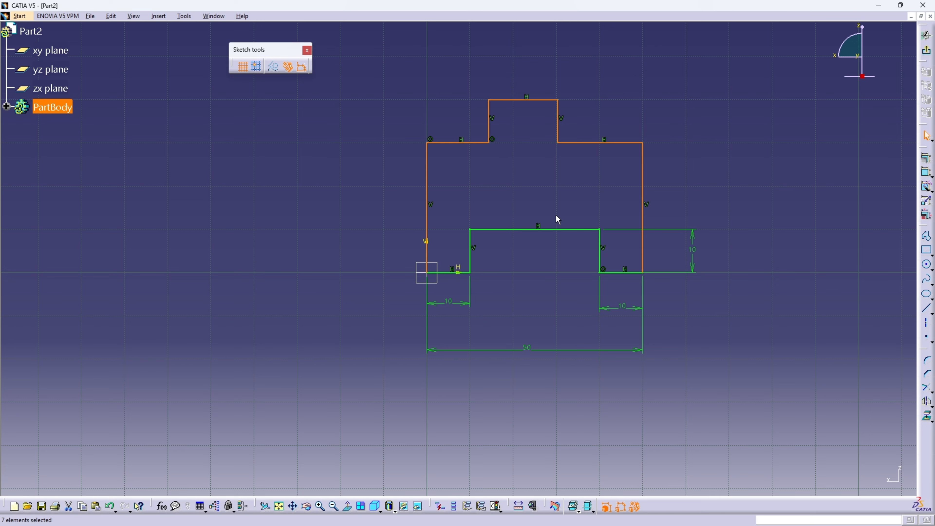
Step: Activate the sketch Constraint command in CATIA, and mark the 30 mm side height and 10 mm boss height on the PDF drawing
{"action": "left_click", "coordinate": [927, 173]}
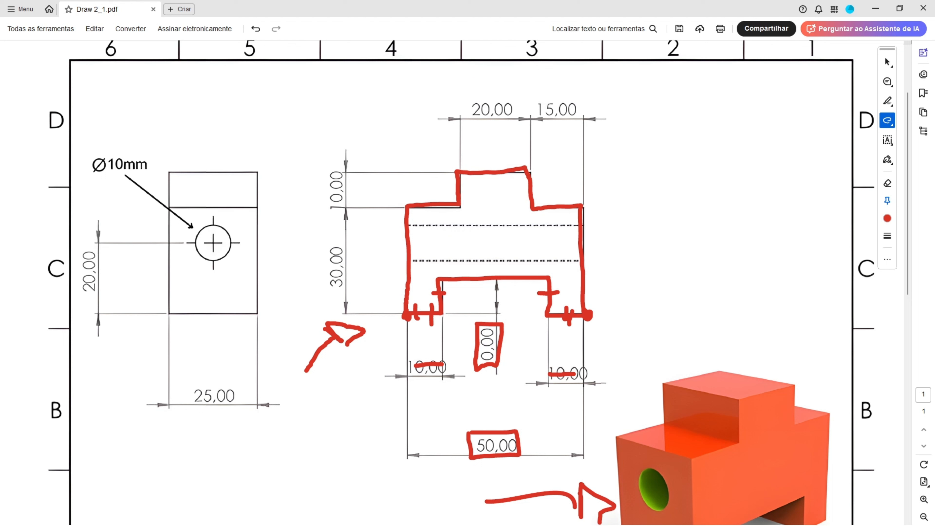
{"action": "left_click_drag", "start_coordinate": [391, 242], "coordinate": [407, 241]}
{"action": "left_click_drag", "start_coordinate": [569, 239], "coordinate": [593, 239]}
{"action": "mouse_move", "coordinate": [326, 241]}
{"action": "left_mouse_down"}
{"action": "mouse_move", "coordinate": [319, 290]}
{"action": "mouse_move", "coordinate": [352, 239]}
{"action": "mouse_move", "coordinate": [322, 240]}
{"action": "left_mouse_up"}
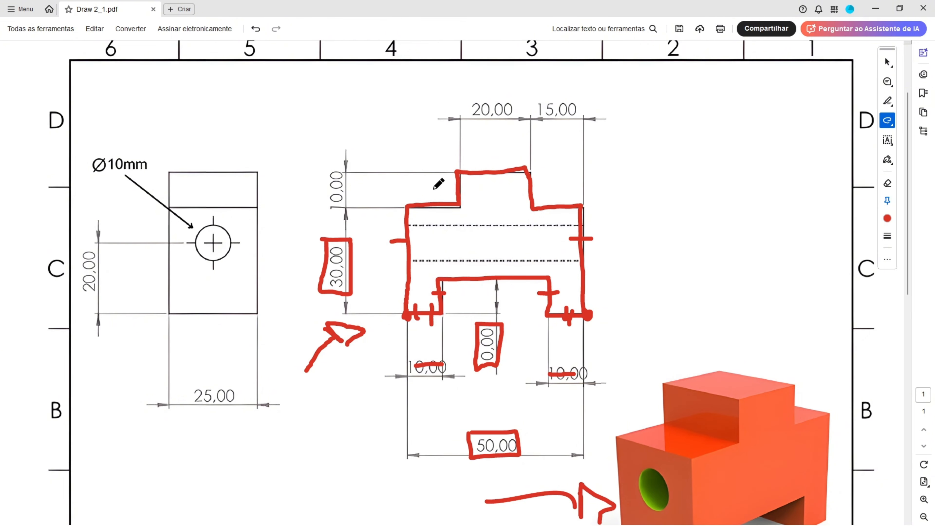
{"action": "left_click_drag", "start_coordinate": [444, 184], "coordinate": [465, 184]}
{"action": "mouse_move", "coordinate": [330, 162]}
{"action": "left_mouse_down"}
{"action": "mouse_move", "coordinate": [317, 186]}
{"action": "mouse_move", "coordinate": [358, 212]}
{"action": "mouse_move", "coordinate": [316, 162]}
{"action": "left_mouse_up"}
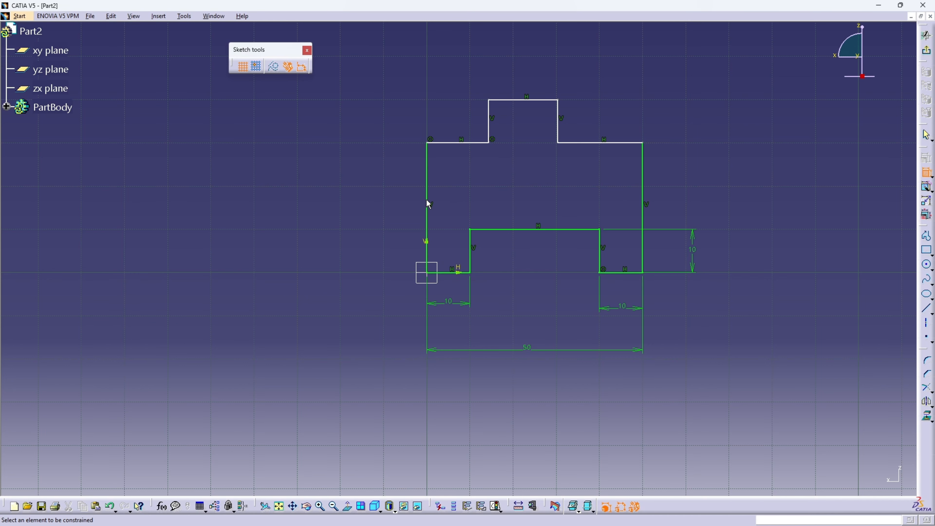
Step: In the CATIA sketch, dimension the vertical side rising from the origin and set it to 30 mm
{"action": "left_click", "coordinate": [428, 203]}
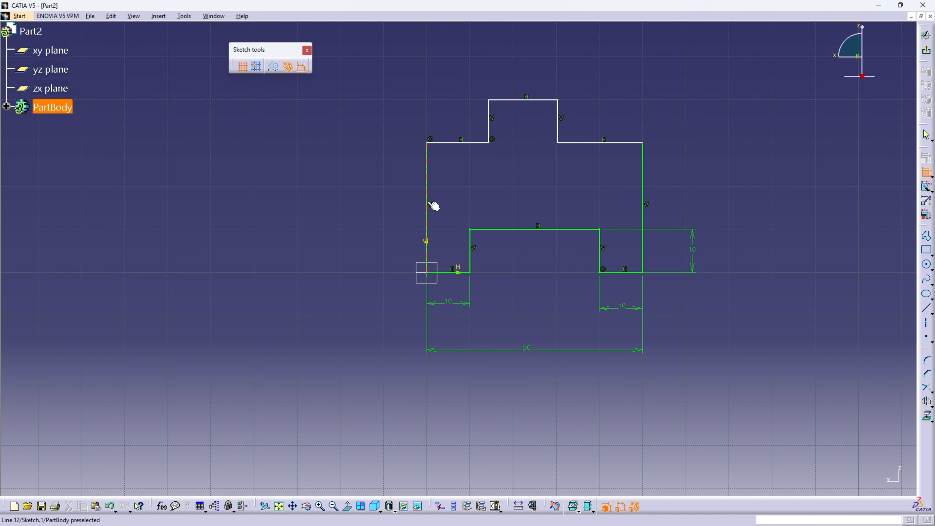
{"action": "double_click", "coordinate": [382, 204]}
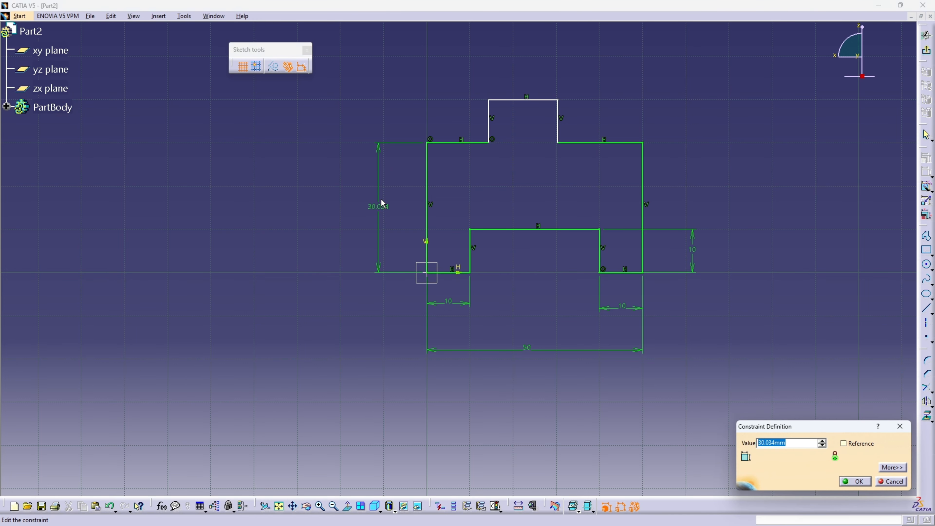
{"action": "type", "text": "30"}
{"action": "key", "text": "Return"}
Step: Dimension the height of the boss's left vertical edge in line with the side dimension and set it to 10 mm
{"action": "left_click", "coordinate": [488, 125]}
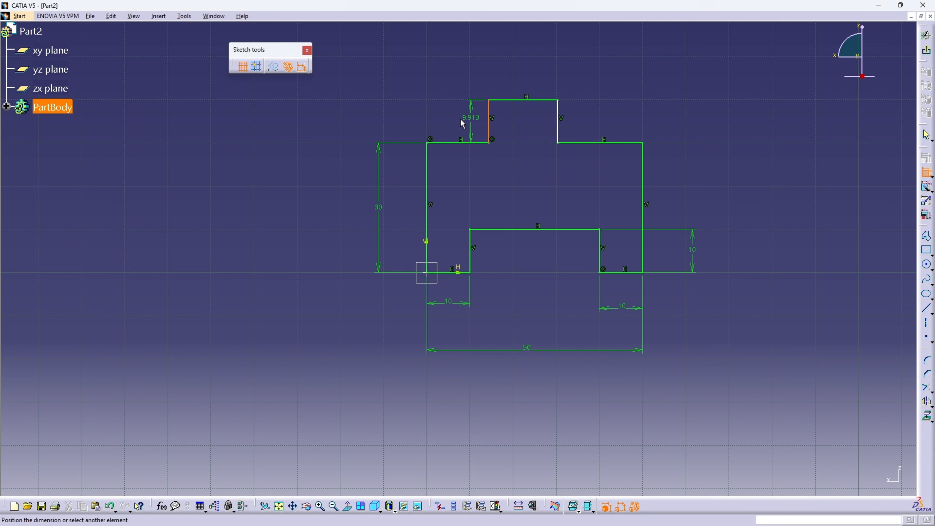
{"action": "left_click", "coordinate": [379, 119]}
{"action": "double_click", "coordinate": [378, 119]}
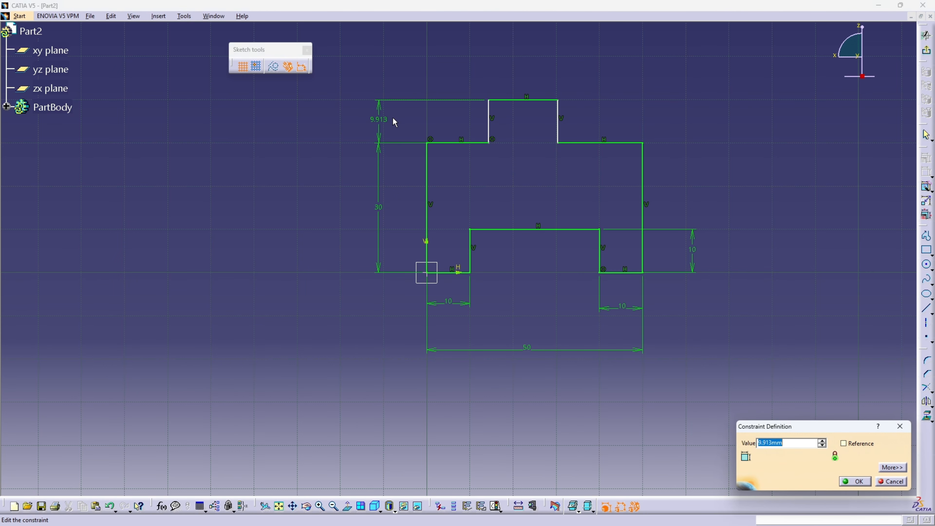
{"action": "type", "text": "10"}
{"action": "key", "text": "Return"}
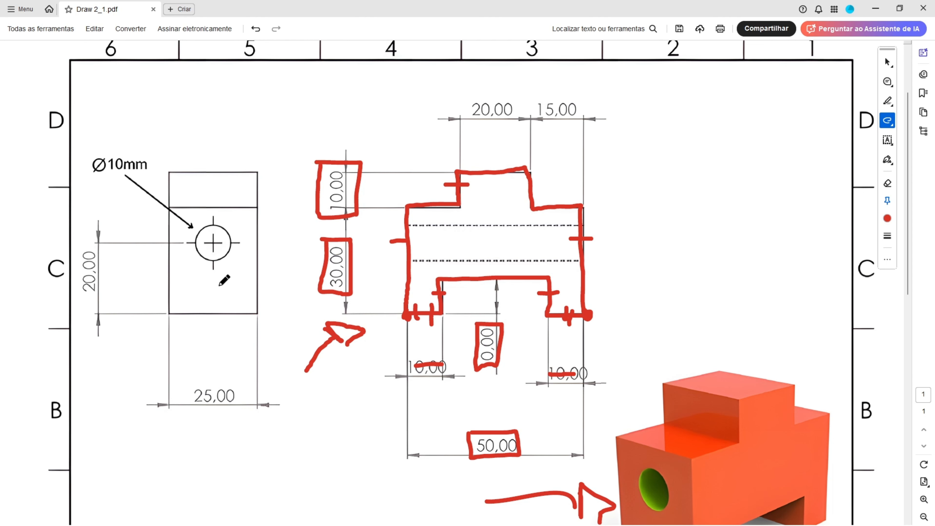
Step: On the PDF drawing, mark the right shoulder edge with its 15 mm width and the boss top with its 20 mm width
{"action": "left_click_drag", "start_coordinate": [558, 192], "coordinate": [552, 213]}
{"action": "left_click_drag", "start_coordinate": [537, 107], "coordinate": [582, 100]}
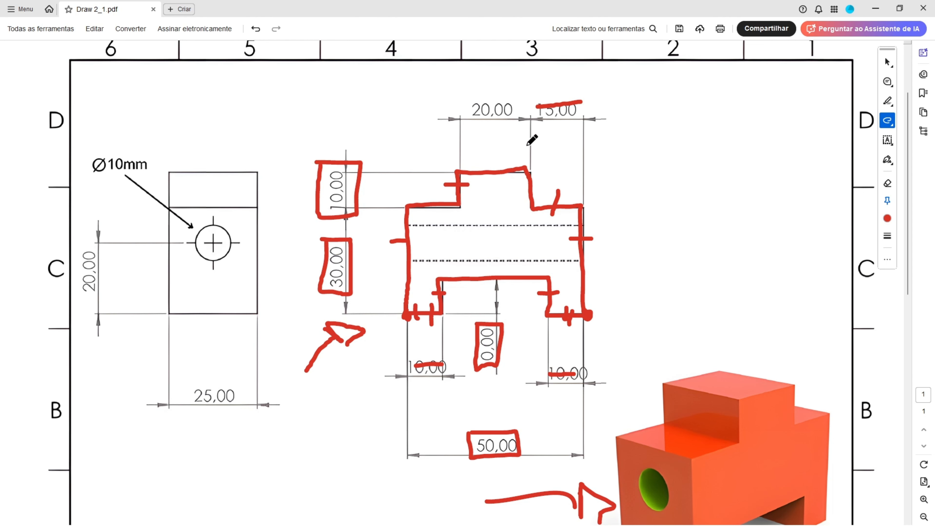
{"action": "mouse_move", "coordinate": [490, 150]}
{"action": "left_mouse_down"}
{"action": "mouse_move", "coordinate": [489, 183]}
{"action": "mouse_move", "coordinate": [500, 176]}
{"action": "left_mouse_up"}
{"action": "left_click_drag", "start_coordinate": [467, 109], "coordinate": [501, 107]}
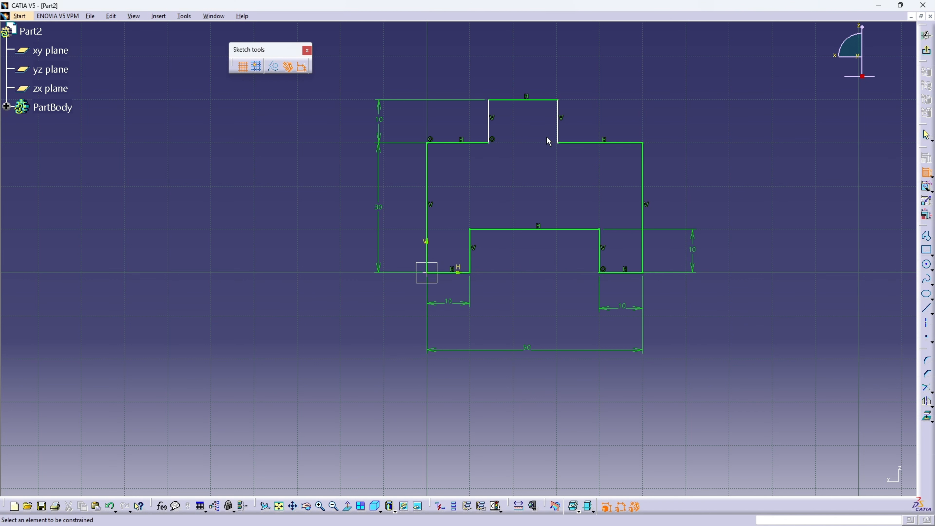
Step: In the CATIA sketch, dimension the right shoulder's horizontal edge above the profile and set it to 15 mm
{"action": "left_click", "coordinate": [601, 143]}
{"action": "left_click", "coordinate": [602, 64]}
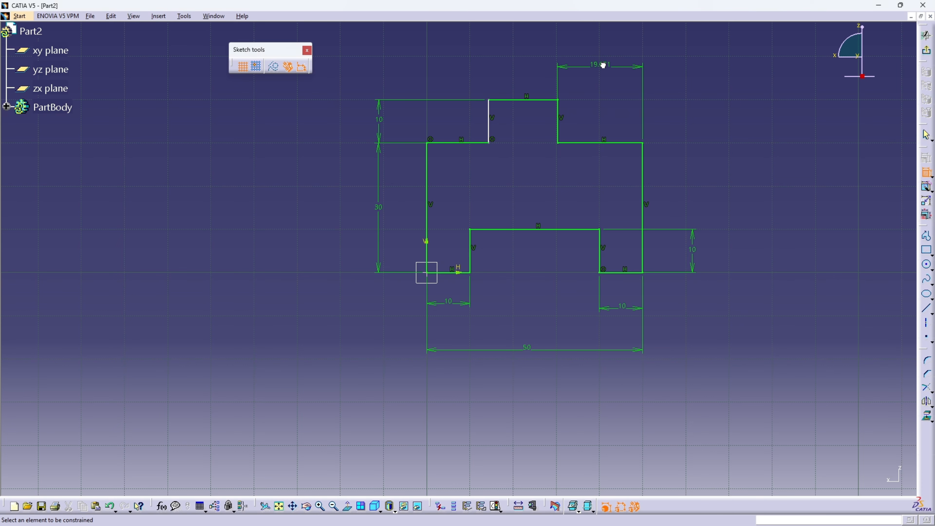
{"action": "double_click", "coordinate": [603, 65]}
{"action": "type", "text": "15"}
{"action": "key", "text": "Return"}
Step: Dimension the boss's top edge beside the shoulder dimension and set it to 20 mm
{"action": "left_click", "coordinate": [557, 99]}
{"action": "left_click", "coordinate": [533, 69]}
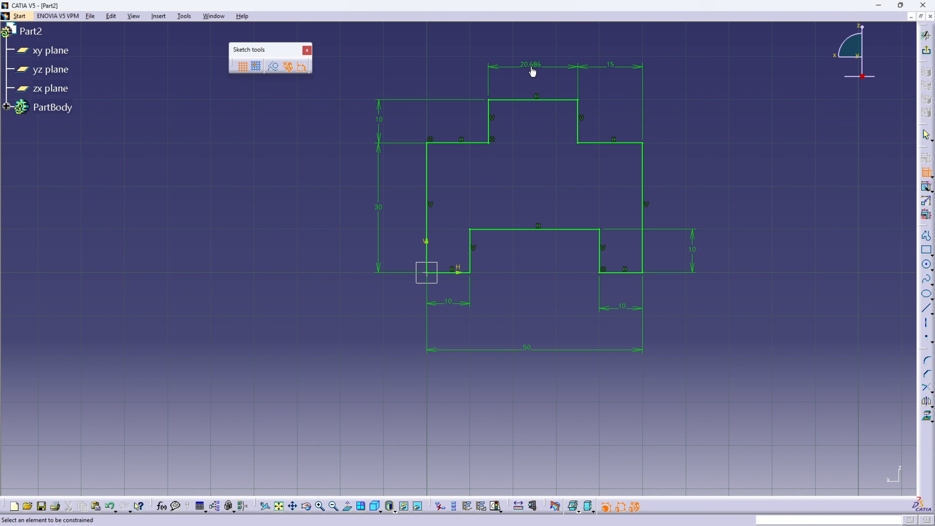
{"action": "double_click", "coordinate": [535, 62]}
{"action": "type", "text": "0"}
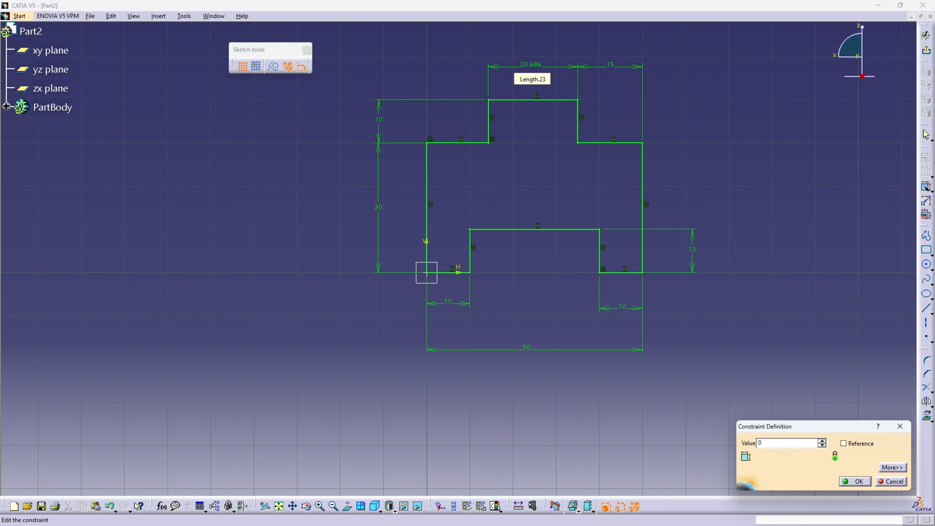
{"action": "key", "text": "Return"}
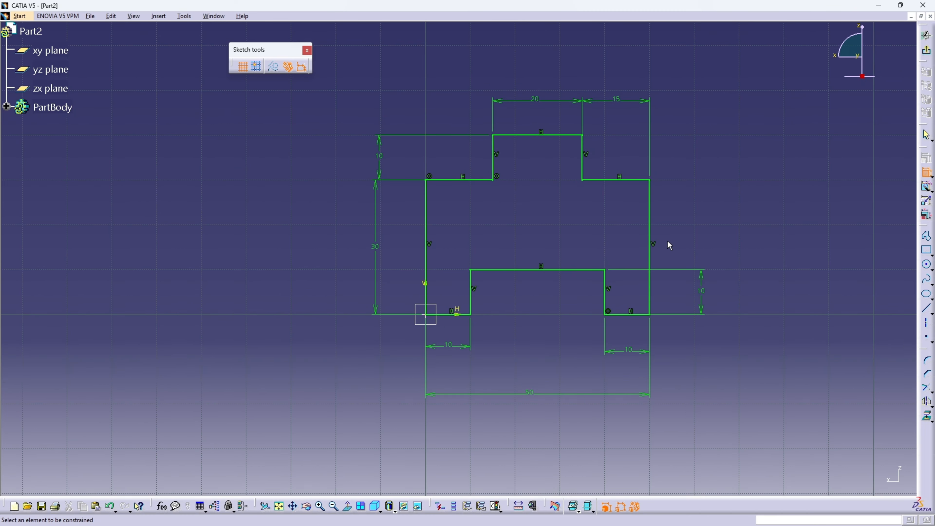
Step: Exit the finished sketch to start a pad from it, and mark the 25 mm depth on the PDF drawing's side view
{"action": "left_click", "coordinate": [926, 35]}
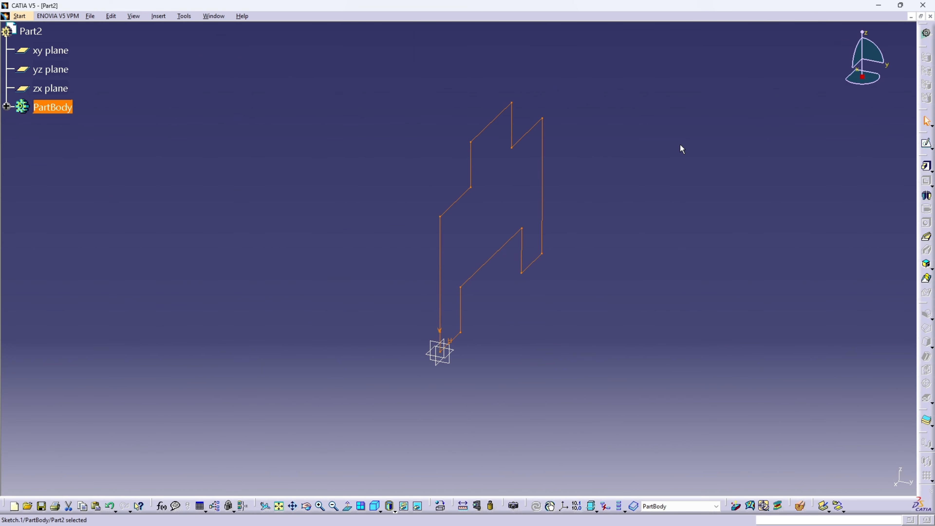
{"action": "left_click", "coordinate": [926, 167]}
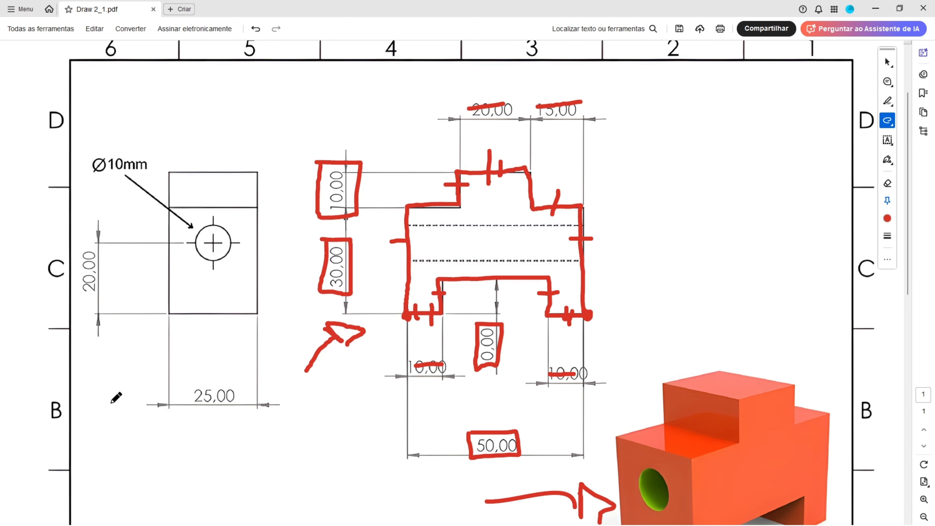
{"action": "mouse_move", "coordinate": [183, 384]}
{"action": "left_mouse_down"}
{"action": "mouse_move", "coordinate": [246, 400]}
{"action": "mouse_move", "coordinate": [191, 406]}
{"action": "left_mouse_up"}
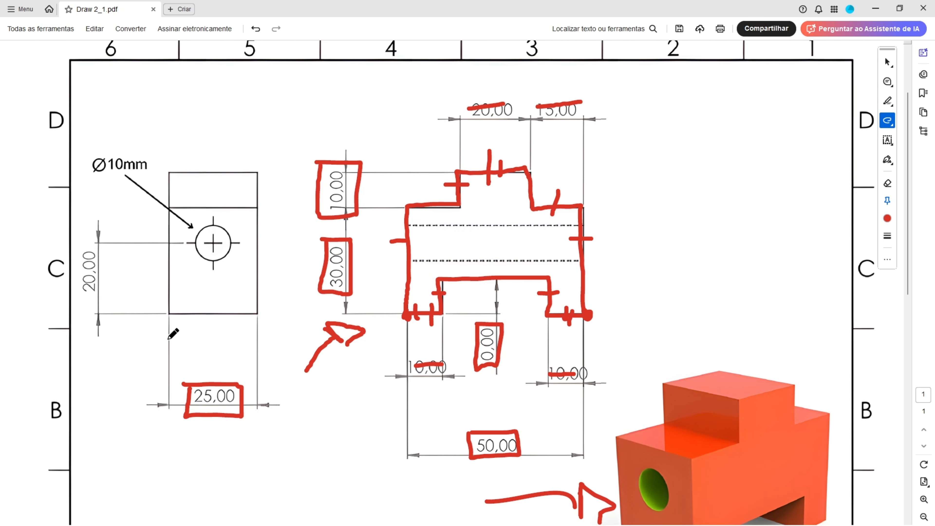
{"action": "left_click_drag", "start_coordinate": [168, 305], "coordinate": [168, 319]}
{"action": "left_click_drag", "start_coordinate": [259, 299], "coordinate": [258, 320]}
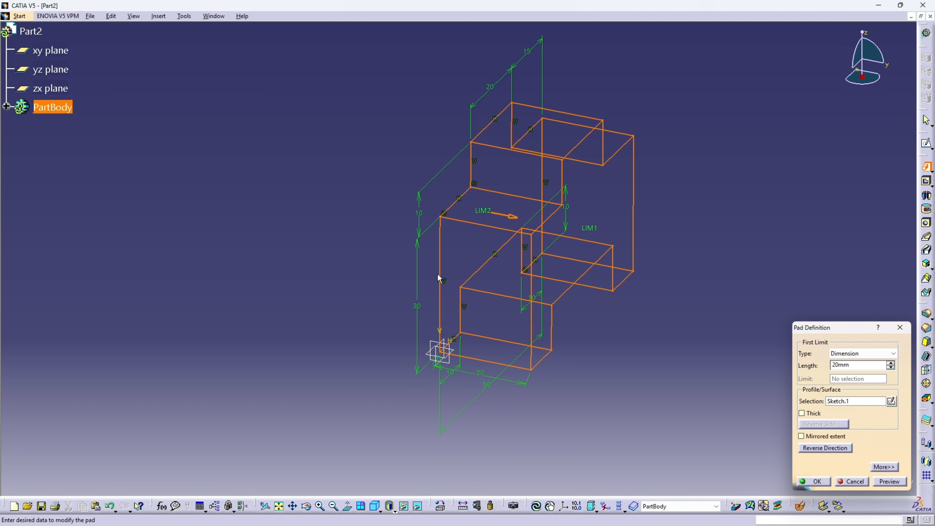
Step: Pad the profile in CATIA with mirrored extent and a length of 25/2 mm
{"action": "left_click_drag", "start_coordinate": [859, 366], "coordinate": [828, 366]}
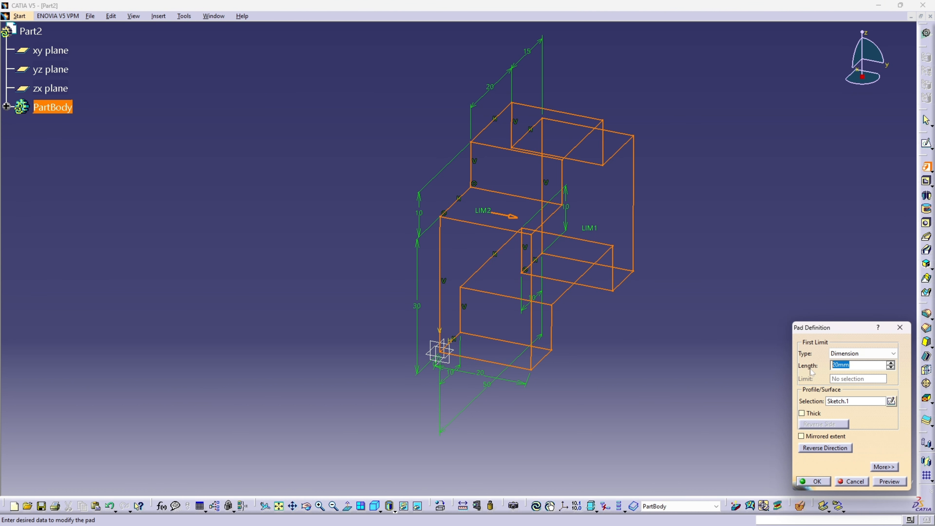
{"action": "type", "text": "25"}
{"action": "left_click", "coordinate": [801, 437]}
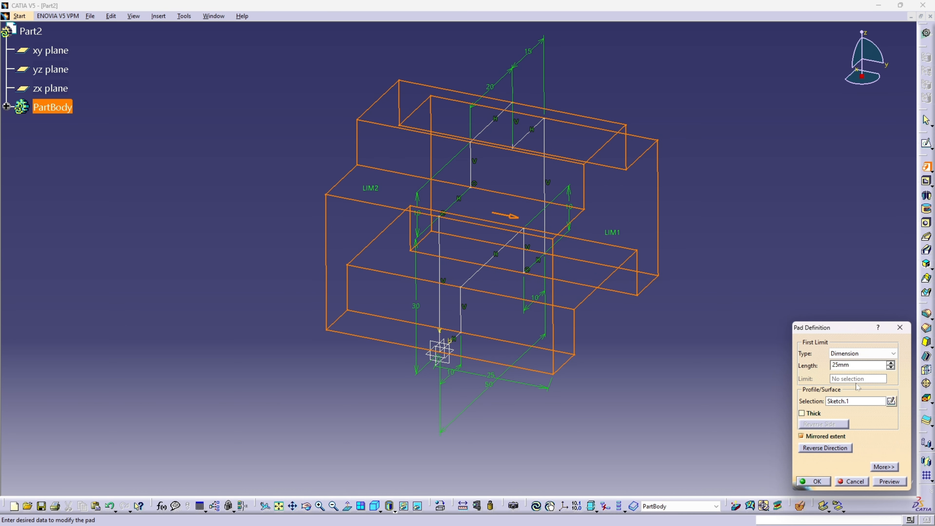
{"action": "type", "text": "2"}
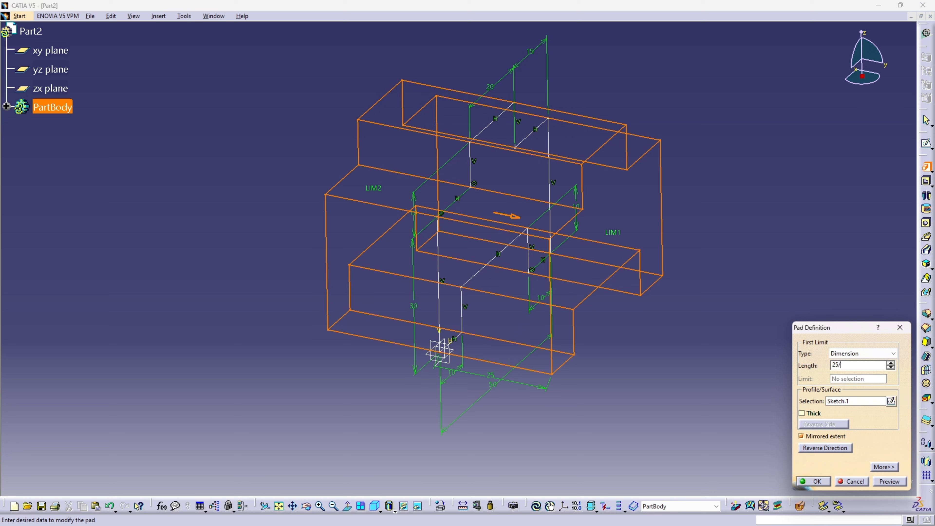
{"action": "key", "text": "Return"}
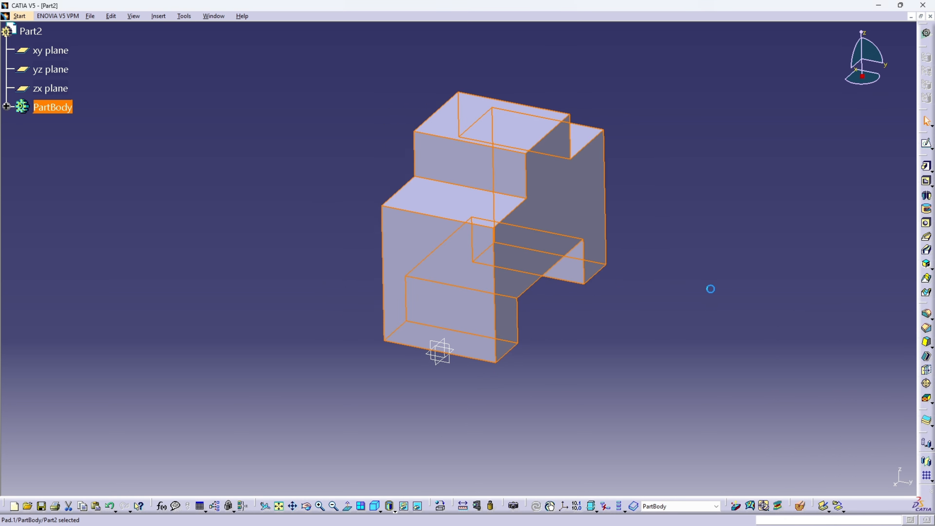
{"action": "middle_click_drag", "start_coordinate": [711, 285], "coordinate": [729, 276]}
{"action": "key", "text": "ctrl+i"}
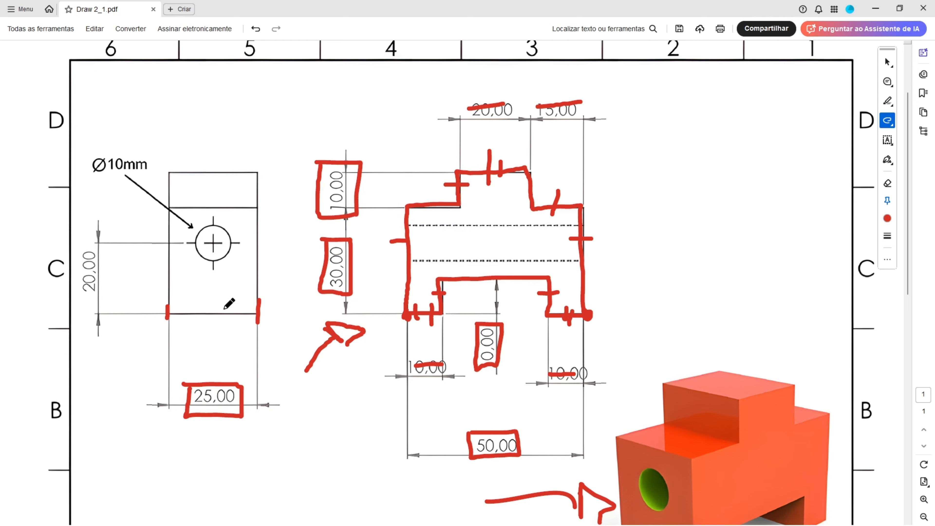
Step: On the PDF drawing, trace the hole's circle and its two hidden edges, and box its 10 mm diameter
{"action": "mouse_move", "coordinate": [215, 227]}
{"action": "left_mouse_down"}
{"action": "mouse_move", "coordinate": [190, 243]}
{"action": "mouse_move", "coordinate": [236, 253]}
{"action": "mouse_move", "coordinate": [227, 224]}
{"action": "left_mouse_up"}
{"action": "left_click_drag", "start_coordinate": [410, 223], "coordinate": [587, 226]}
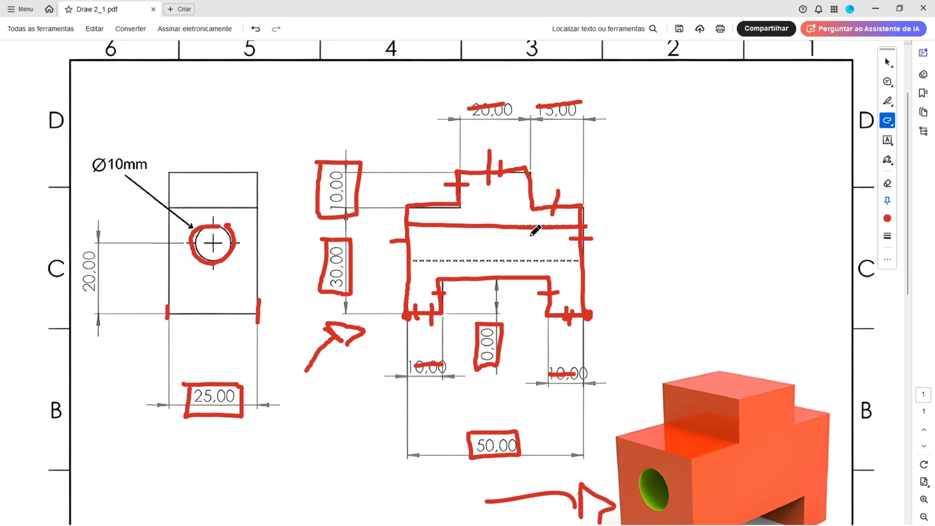
{"action": "left_click_drag", "start_coordinate": [404, 265], "coordinate": [584, 258]}
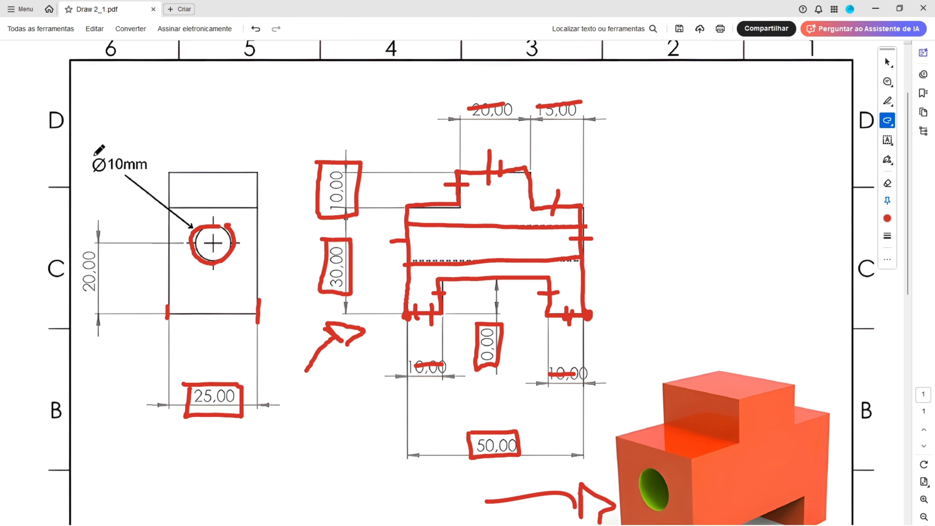
{"action": "mouse_move", "coordinate": [89, 150]}
{"action": "left_mouse_down"}
{"action": "mouse_move", "coordinate": [93, 183]}
{"action": "mouse_move", "coordinate": [157, 148]}
{"action": "mouse_move", "coordinate": [82, 151]}
{"action": "left_mouse_up"}
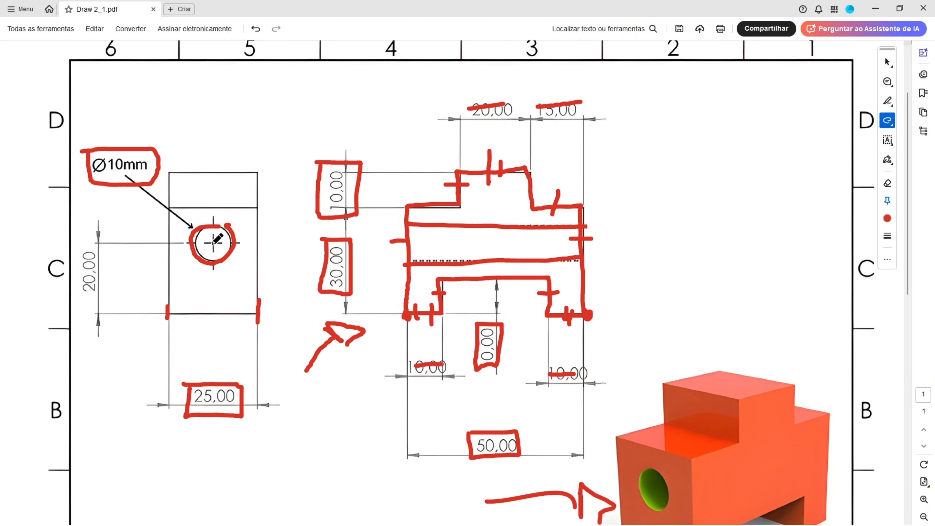
Step: Mark the hole center's 20 mm height above the base and the two side edges it is centered between on the PDF drawing
{"action": "left_click_drag", "start_coordinate": [213, 243], "coordinate": [216, 243]}
{"action": "left_click_drag", "start_coordinate": [205, 315], "coordinate": [231, 316]}
{"action": "mouse_move", "coordinate": [76, 238]}
{"action": "left_mouse_down"}
{"action": "mouse_move", "coordinate": [82, 303]}
{"action": "mouse_move", "coordinate": [106, 239]}
{"action": "mouse_move", "coordinate": [76, 235]}
{"action": "left_mouse_up"}
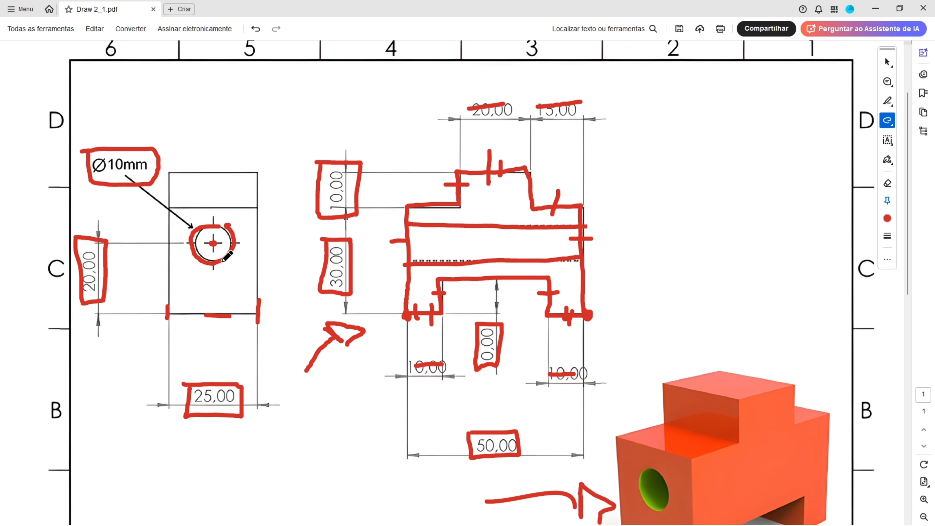
{"action": "left_click_drag", "start_coordinate": [213, 243], "coordinate": [212, 314]}
{"action": "left_click_drag", "start_coordinate": [166, 267], "coordinate": [169, 281]}
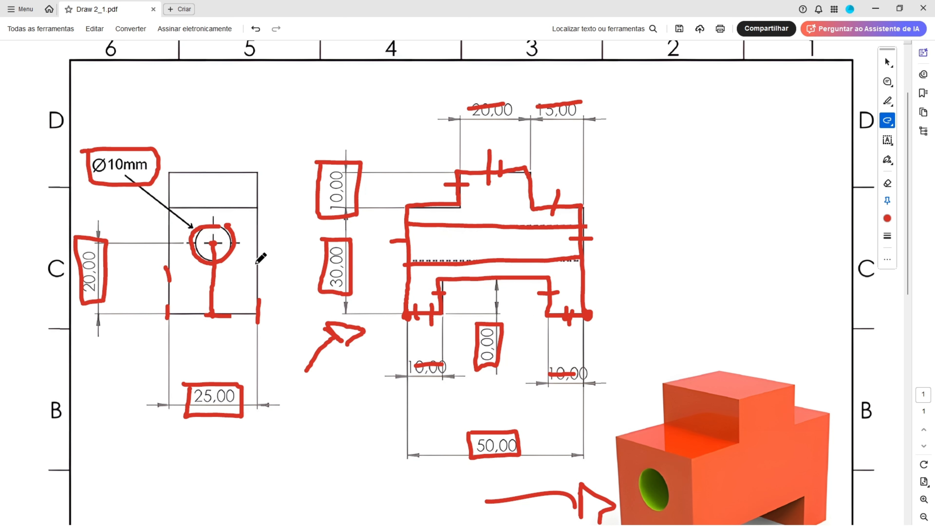
{"action": "left_click_drag", "start_coordinate": [256, 263], "coordinate": [255, 281]}
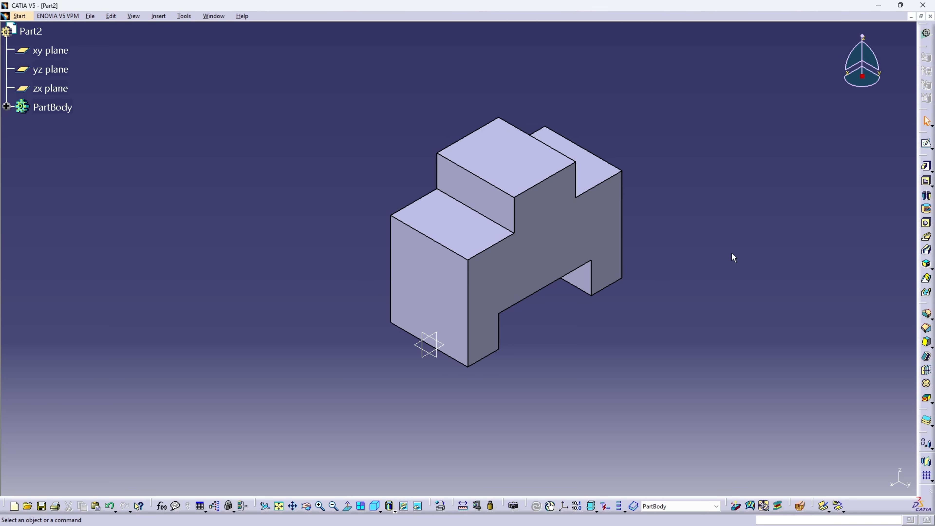
Step: In CATIA, define a 10 mm hole on the block's end face with an Up To Last extent and preview it
{"action": "left_click", "coordinate": [928, 226]}
{"action": "left_click", "coordinate": [441, 275]}
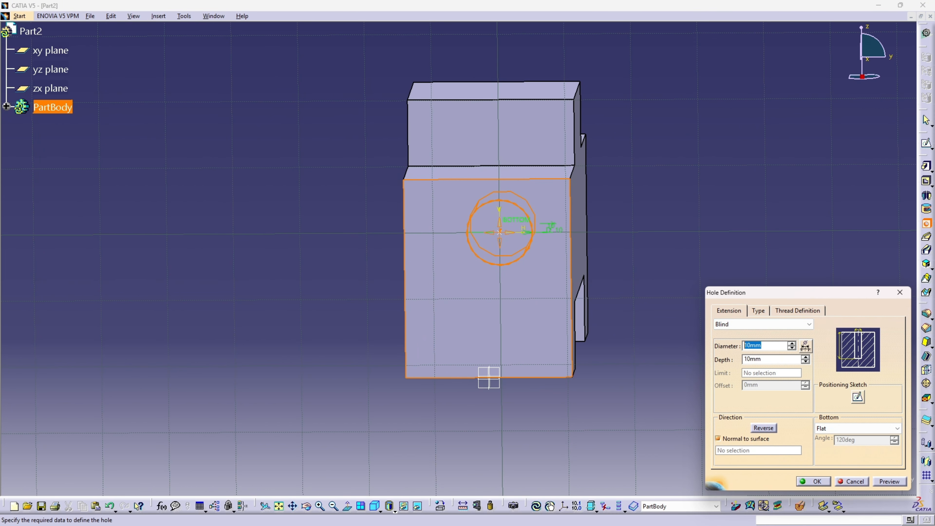
{"action": "left_click", "coordinate": [749, 325]}
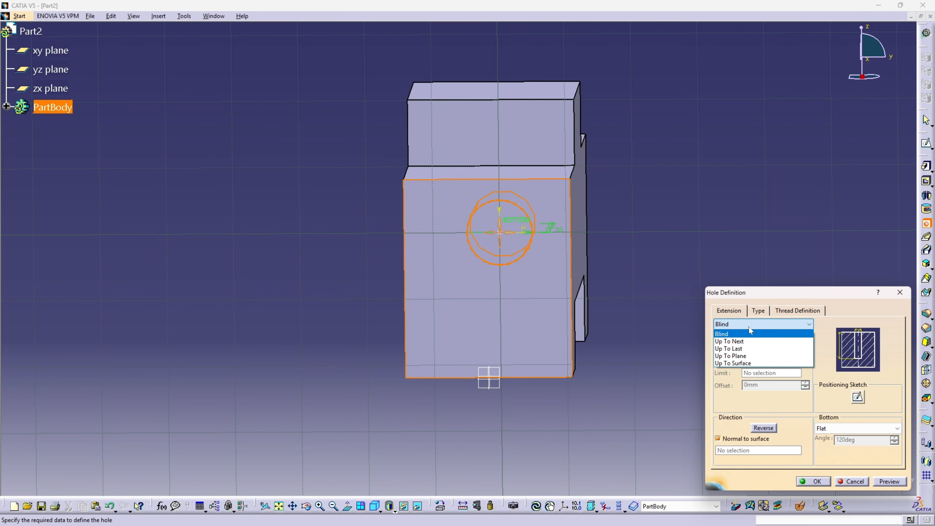
{"action": "left_click", "coordinate": [746, 348]}
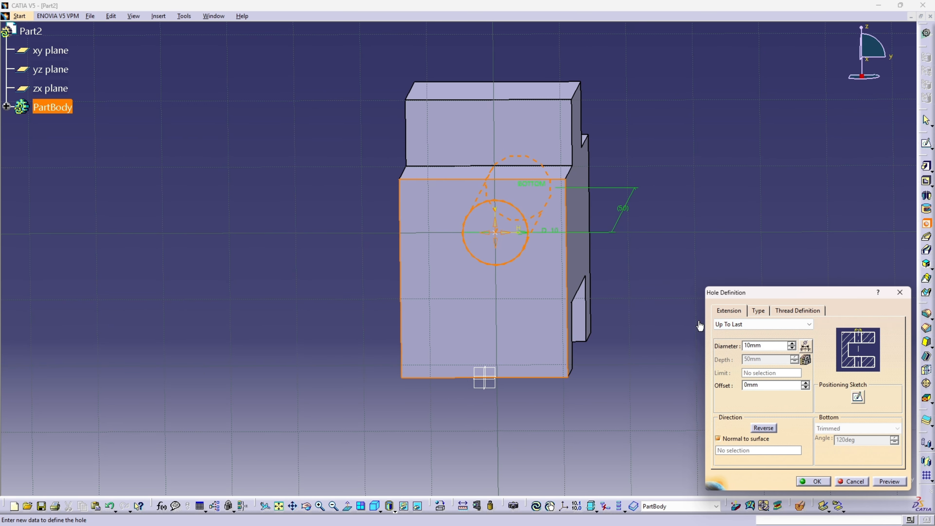
{"action": "left_click", "coordinate": [889, 481]}
{"action": "middle_click_drag", "start_coordinate": [548, 308], "coordinate": [644, 305]}
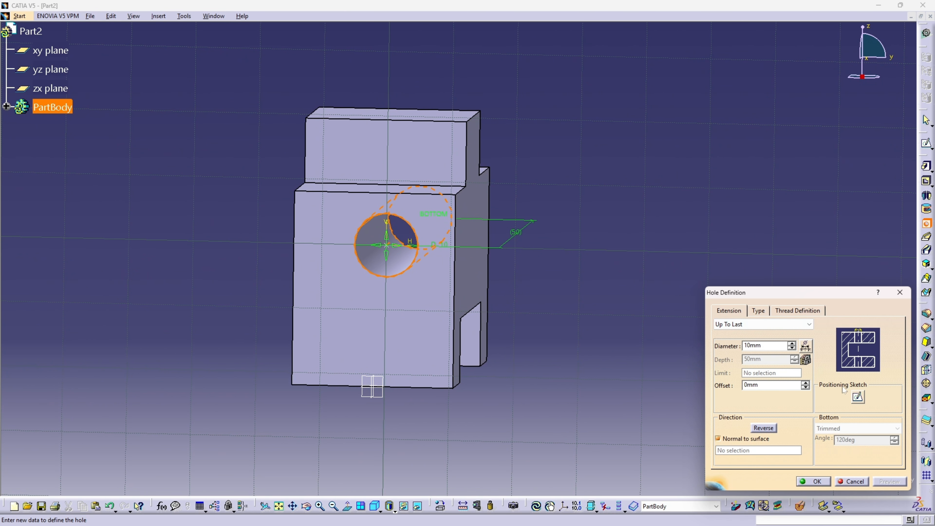
Step: In the hole's positioning sketch, constrain the center point's horizontal distance from the face's vertical side edge to 25/2 mm
{"action": "left_click", "coordinate": [858, 397]}
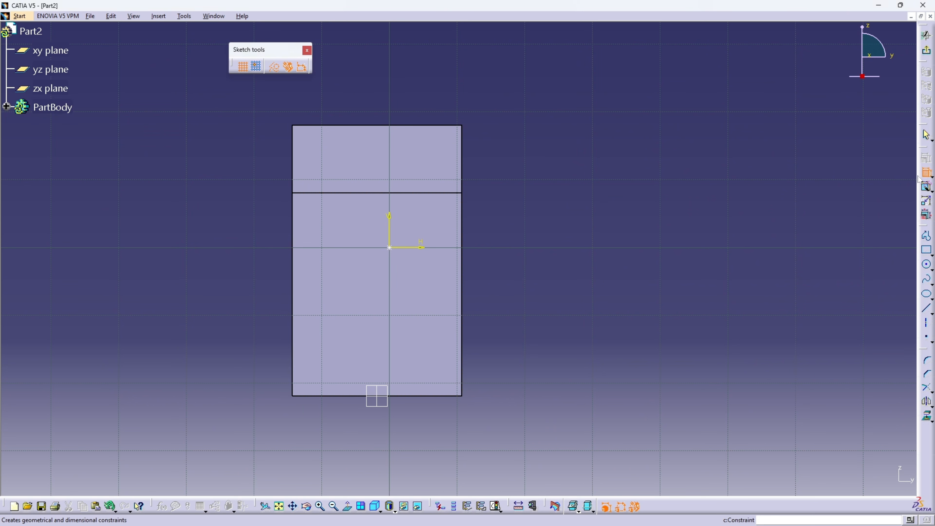
{"action": "left_click", "coordinate": [463, 260]}
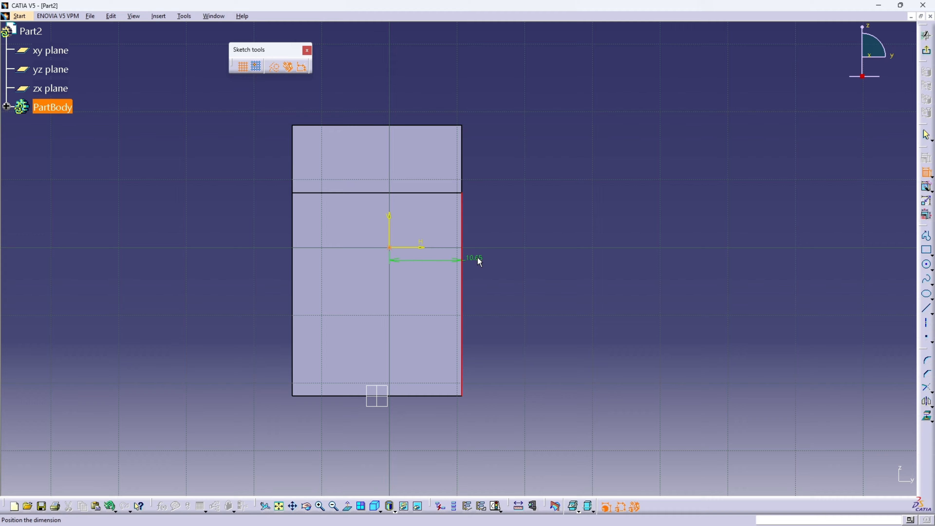
{"action": "left_click", "coordinate": [429, 443]}
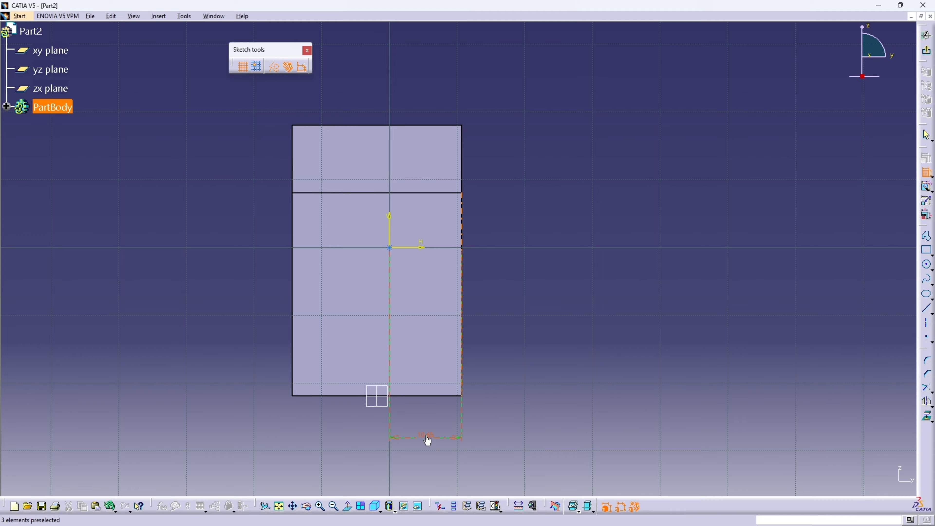
{"action": "double_click", "coordinate": [462, 440]}
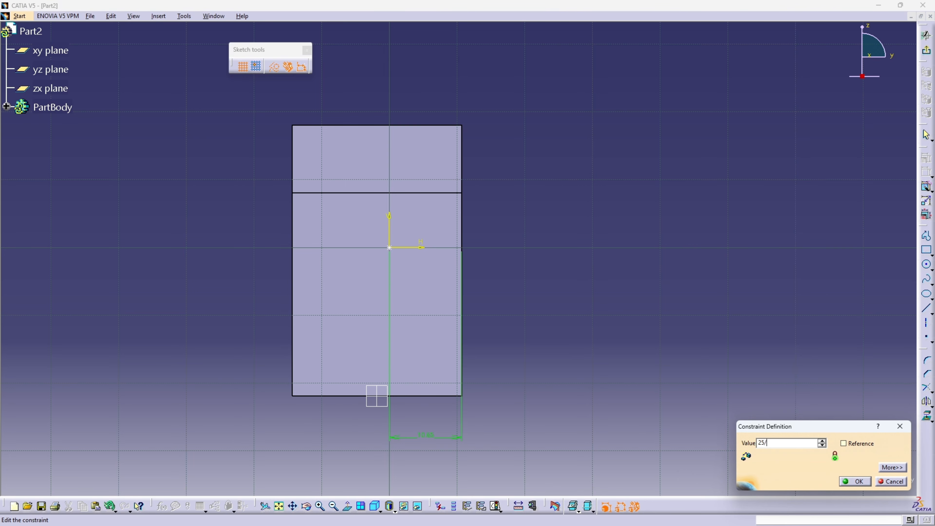
{"action": "type", "text": "25/2"}
{"action": "key", "text": "Return"}
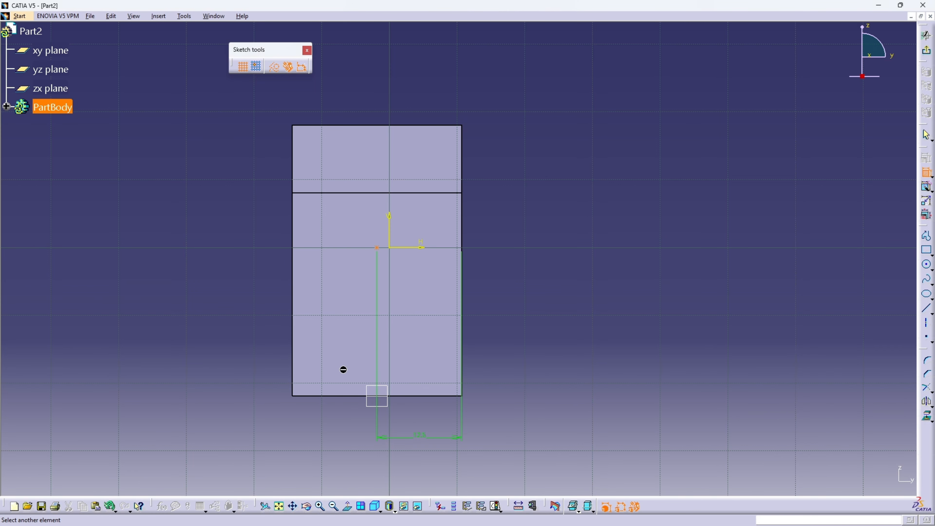
Step: Constrain the hole center 20 mm above the block's base edge, exit the positioning sketch and create the hole
{"action": "left_click", "coordinate": [350, 396]}
{"action": "left_click", "coordinate": [260, 331]}
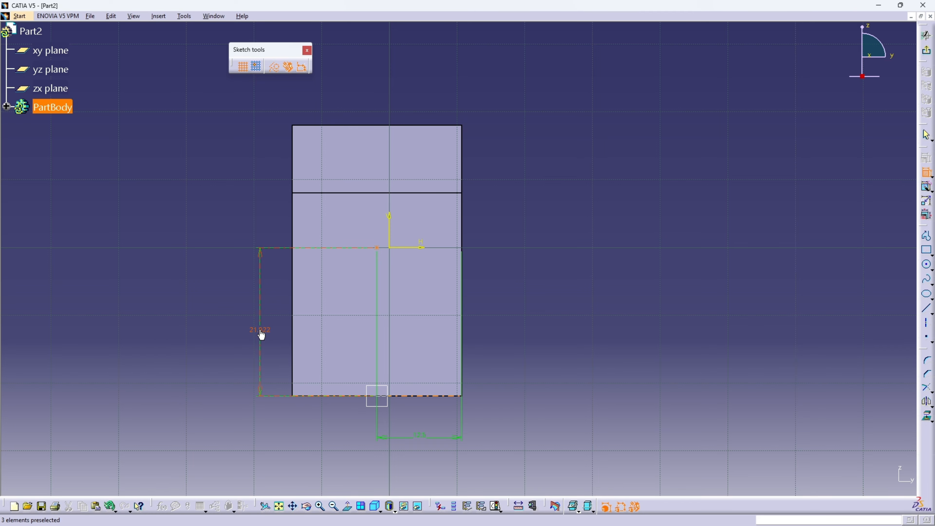
{"action": "double_click", "coordinate": [261, 331]}
{"action": "type", "text": "20"}
{"action": "key", "text": "Return"}
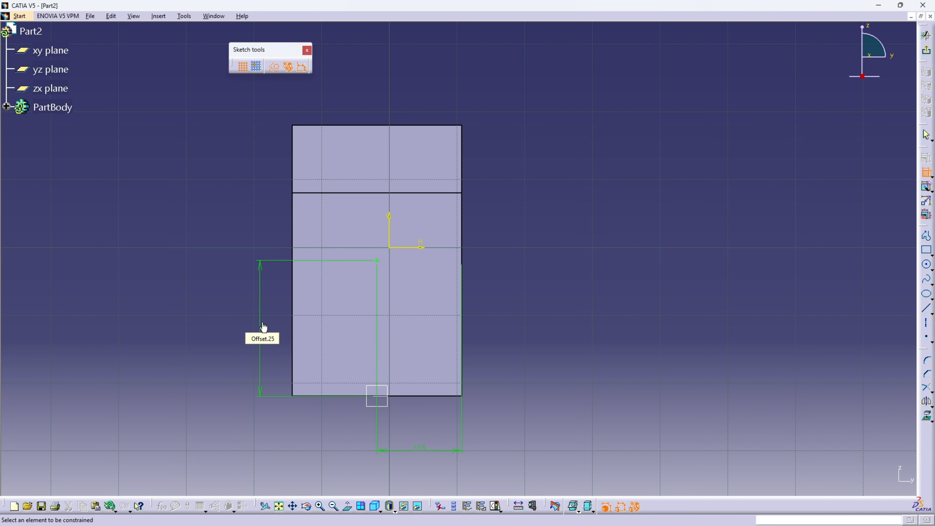
{"action": "left_click", "coordinate": [927, 53]}
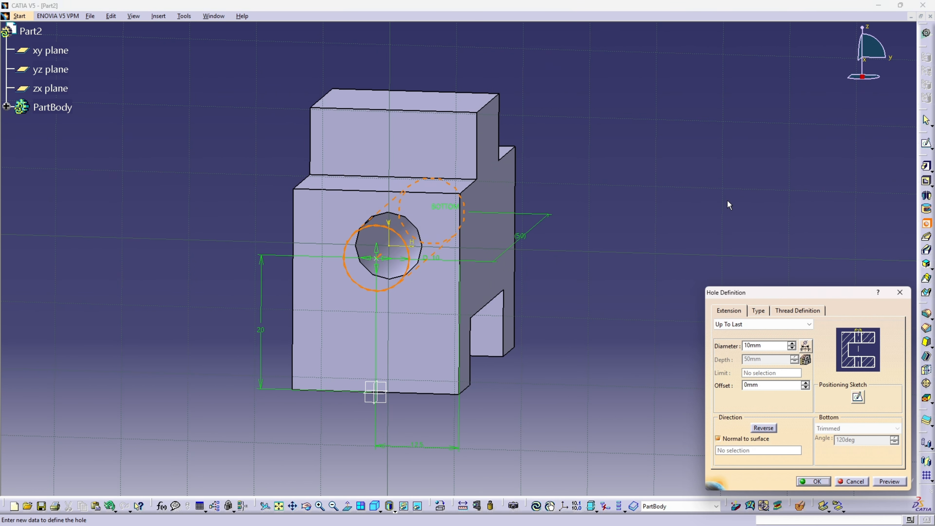
{"action": "left_click", "coordinate": [815, 481]}
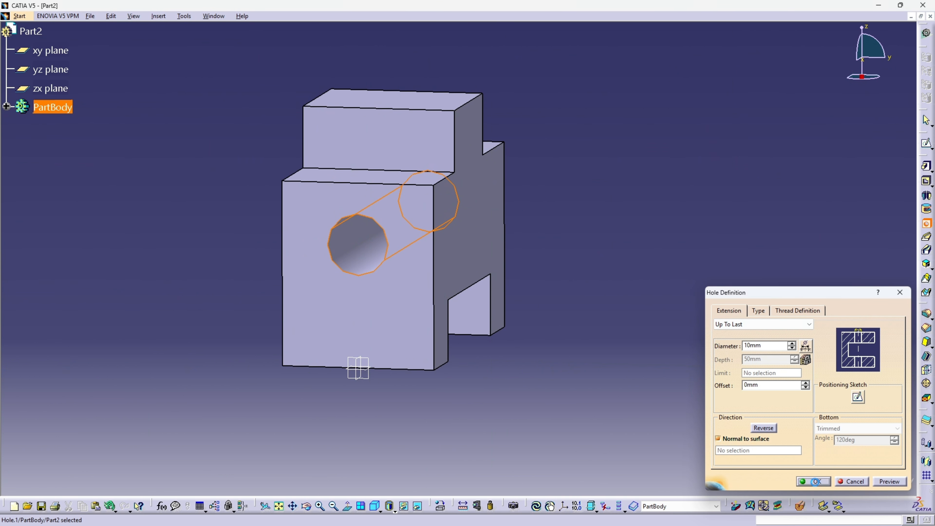